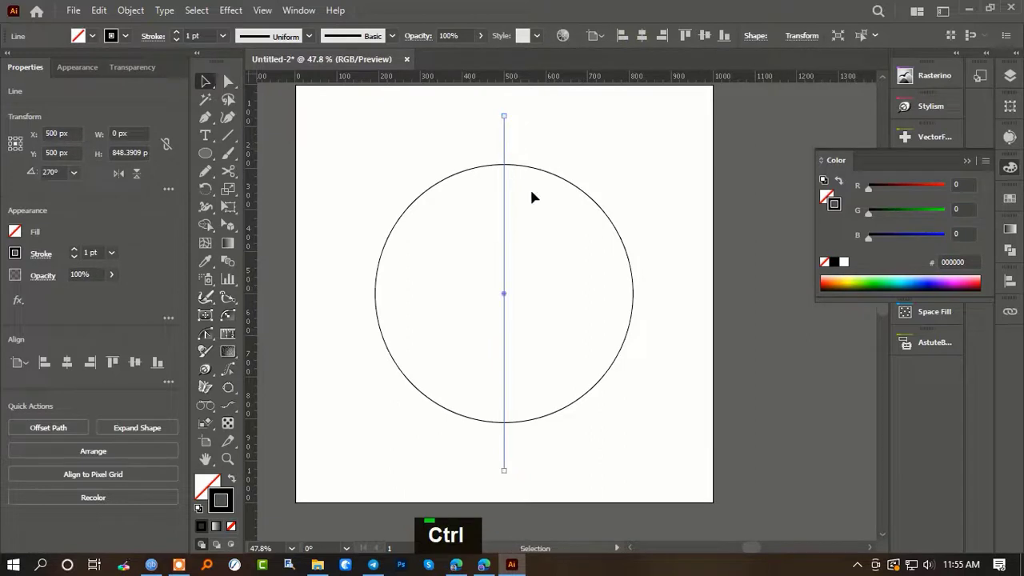
# - Draw a centred horizontal line across the circle, crossing the vertical line, and lock all the artwork
pyautogui.moveTo(513, 293); pyautogui.dragTo(695, 292)
pyautogui.press('v')
pyautogui.click(488, 347)
pyautogui.click(538, 294)
pyautogui.click(643, 36)
pyautogui.click(437, 149)
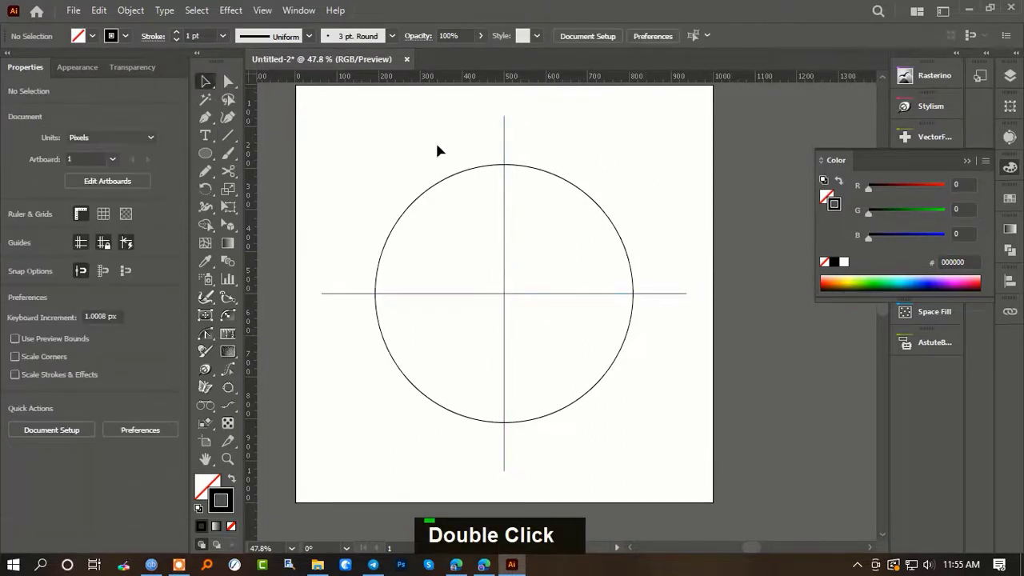
pyautogui.hotkey('ctrl', 'a')
pyautogui.hotkey('ctrl', '2')
# - Add the text "12" in the upper-right quarter of the circle and enlarge it to about 60 pt
pyautogui.press('t')
pyautogui.click(525, 234)
pyautogui.write('12')
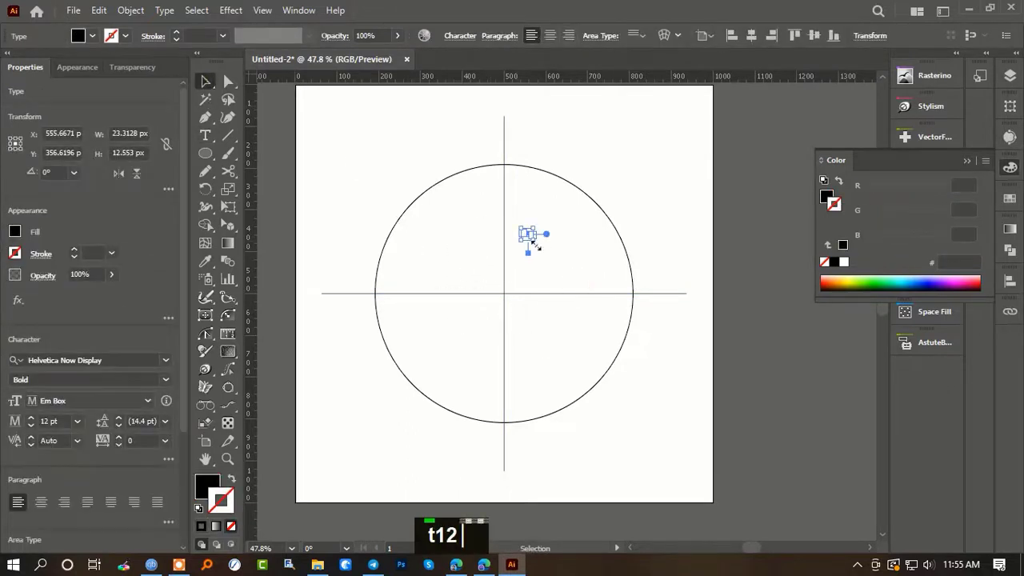
pyautogui.click(560, 256)
pyautogui.press('t')
pyautogui.click(560, 236)
pyautogui.write('12')
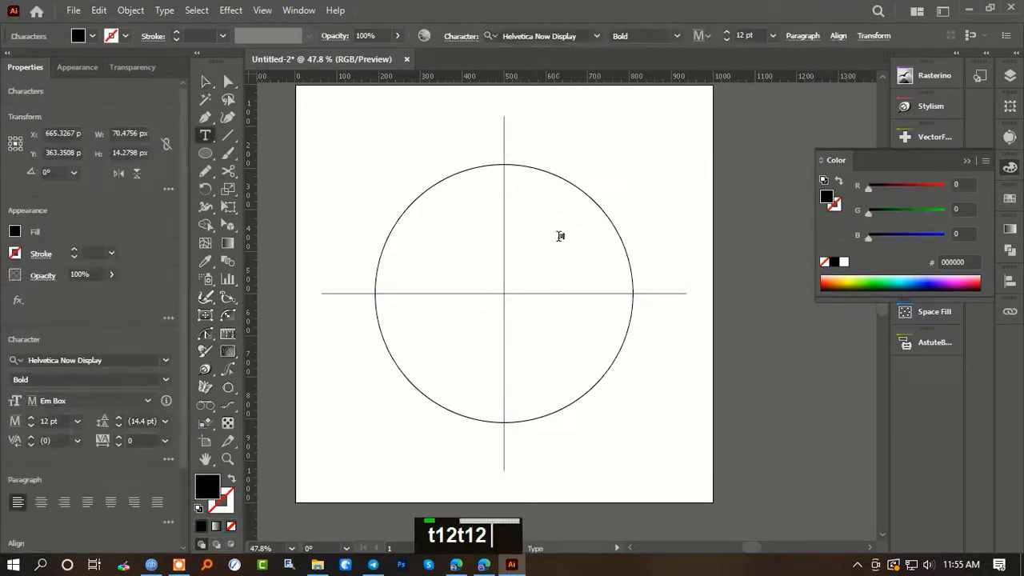
pyautogui.moveTo(596, 274); pyautogui.dragTo(632, 274)
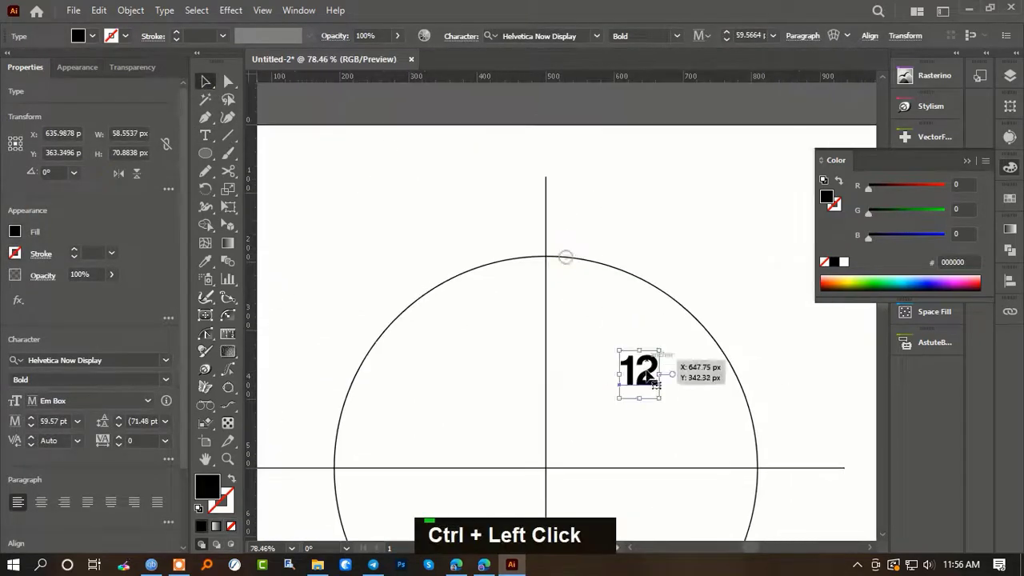
# - Place the "12" just inside the top of the circle, in Regular weight and scaled to about 24.85 pt
pyautogui.moveTo(645, 372); pyautogui.dragTo(552, 269)
pyautogui.moveTo(554, 273); pyautogui.dragTo(632, 274)
pyautogui.hotkey('ctrl', 'shift', 'a')
pyautogui.moveTo(542, 232); pyautogui.dragTo(538, 257)
pyautogui.keyDown('ctrl'); pyautogui.keyDown('alt'); pyautogui.click(442, 377); pyautogui.keyUp('alt'); pyautogui.keyUp('ctrl')
pyautogui.keyDown('ctrl'); pyautogui.keyDown('alt'); pyautogui.click(442, 377); pyautogui.keyUp('alt'); pyautogui.keyUp('ctrl')
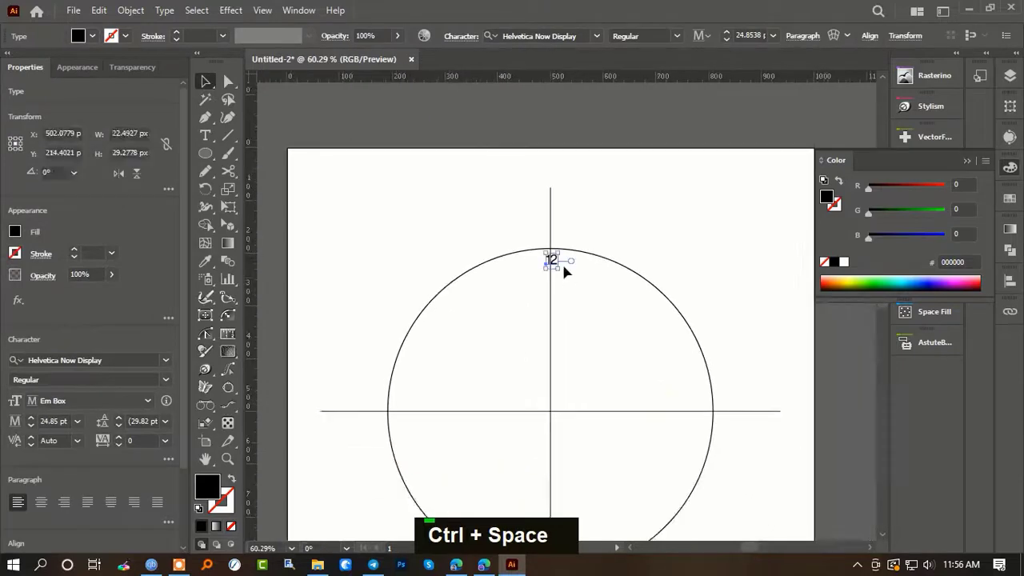
# - Align the "12" to the horizontal centre of the artboard so it sits on the vertical line
pyautogui.moveTo(555, 214); pyautogui.dragTo(648, 330)
pyautogui.click(667, 279)
pyautogui.click(556, 259)
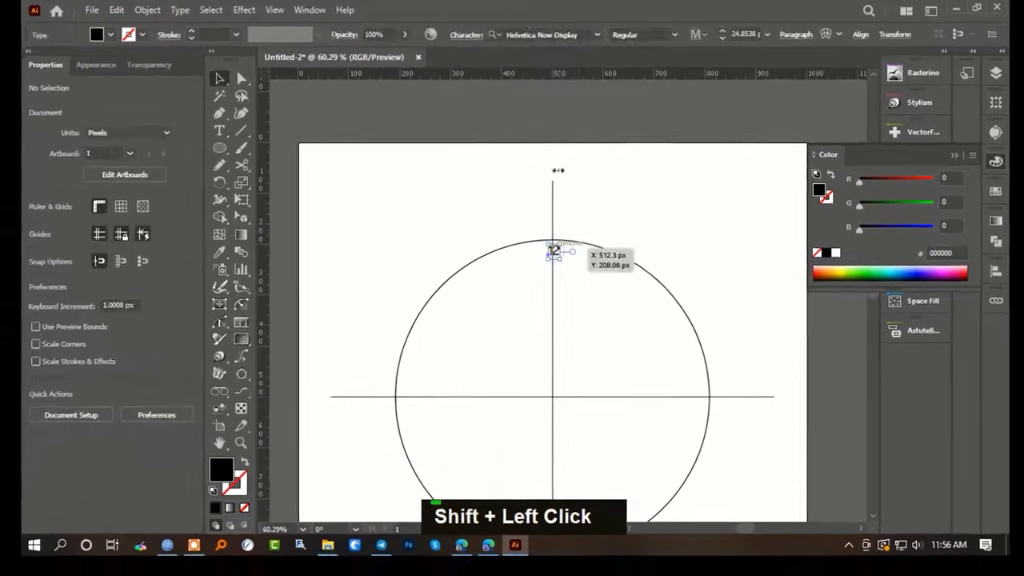
pyautogui.click(844, 34)
pyautogui.click(719, 76)
pyautogui.doubleClick(691, 257)
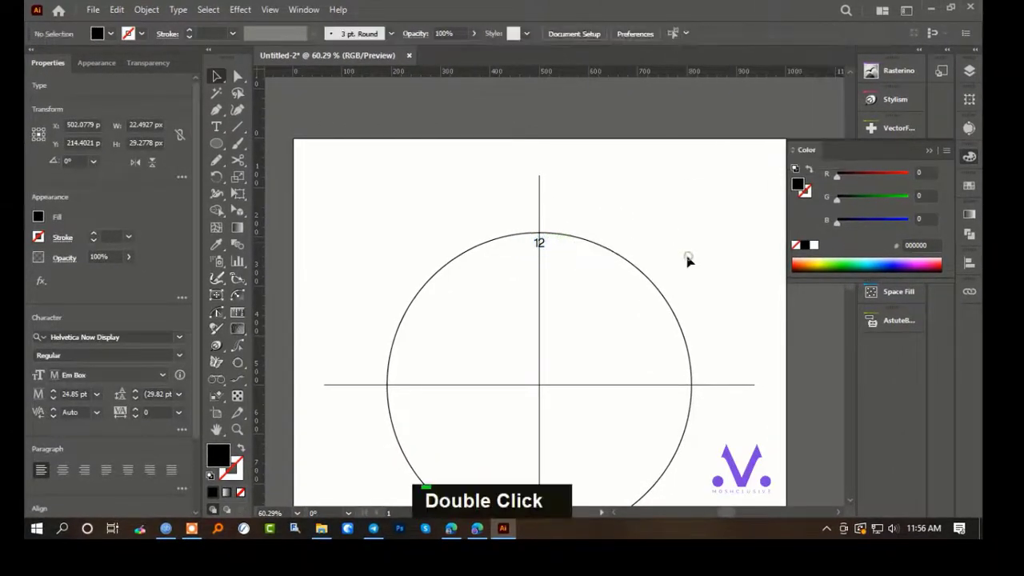
pyautogui.moveTo(618, 342); pyautogui.dragTo(623, 299)
# - Rotate a copy of the "12" by 360/12 degrees about the circle's centre and repeat that transformation ten times around the circle
pyautogui.click(543, 199)
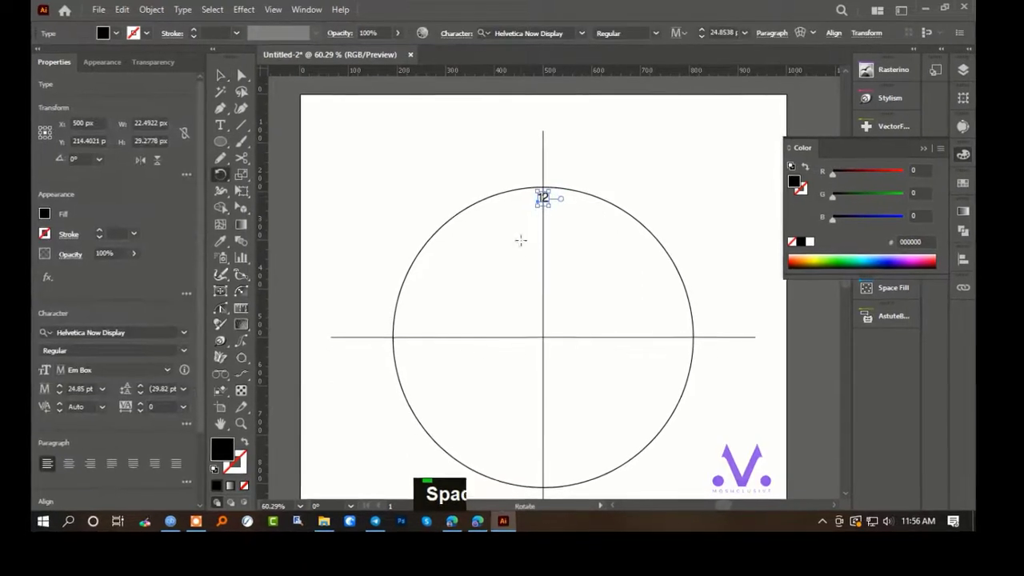
pyautogui.press('r')
pyautogui.hotkey('ctrl', 'space')
pyautogui.click(584, 329)
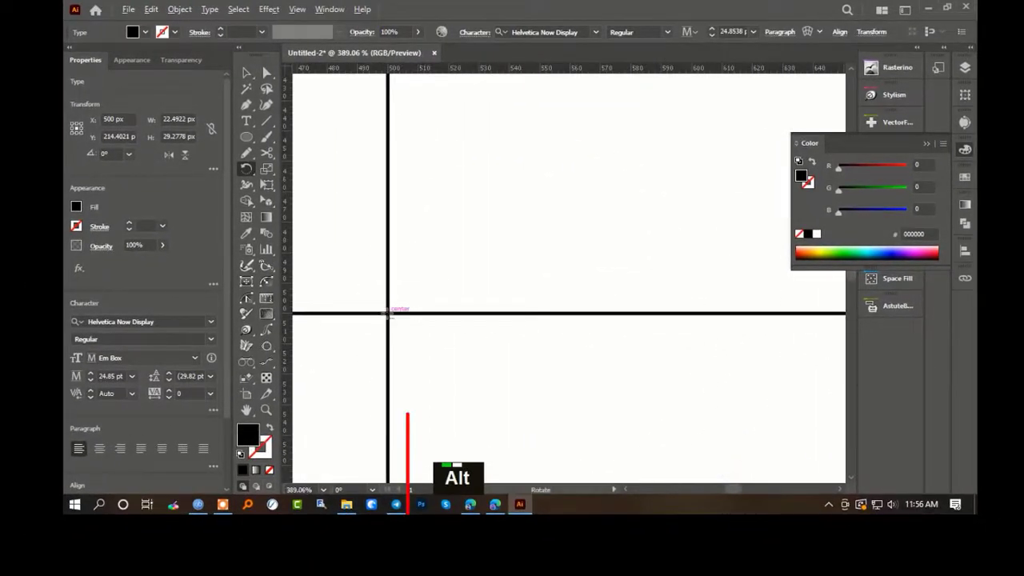
pyautogui.keyDown('alt'); pyautogui.click(548, 332); pyautogui.keyUp('alt')
pyautogui.hotkey('ctrl', 'space')
pyautogui.click(585, 310)
pyautogui.hotkey('ctrl', 'space')
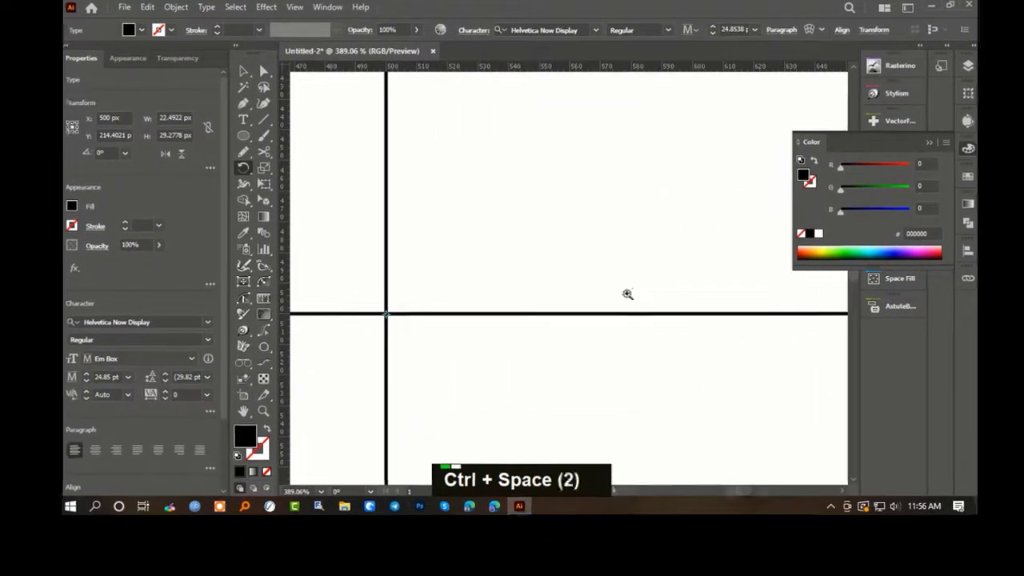
pyautogui.moveTo(626, 291); pyautogui.dragTo(602, 293)
pyautogui.keyDown('alt'); pyautogui.click(535, 284); pyautogui.keyUp('alt')
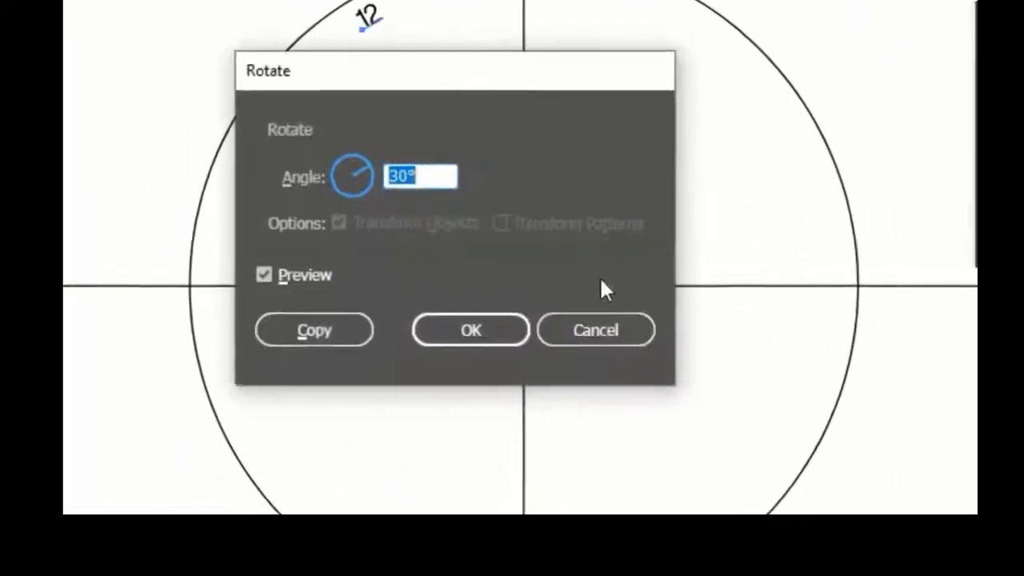
pyautogui.write('360/12')
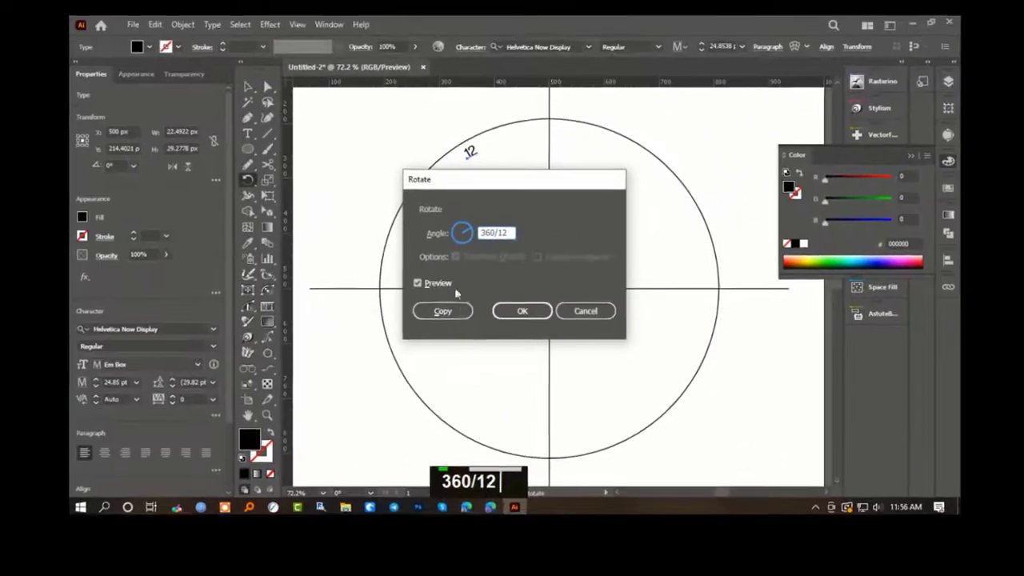
pyautogui.click(286, 347)
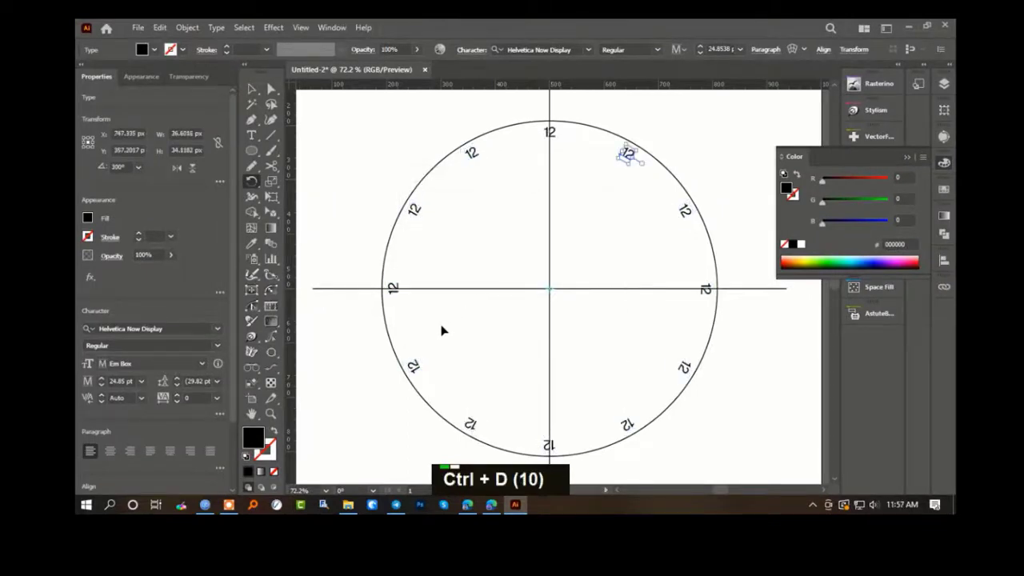
# - Select every "12" except the topmost one and rotate each by -30° with Transform Each
pyautogui.press('v')
pyautogui.click(695, 156)
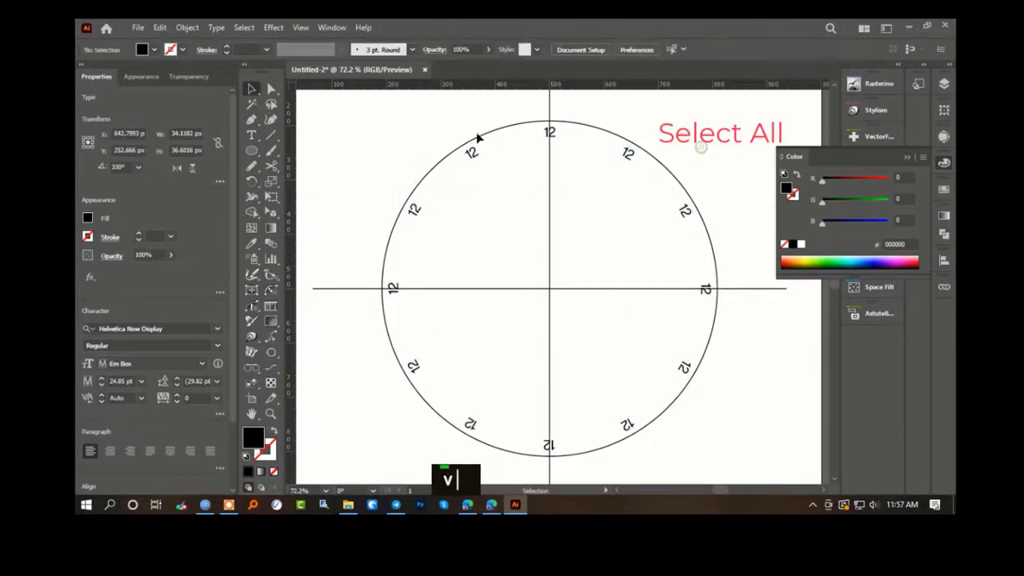
pyautogui.moveTo(390, 127); pyautogui.dragTo(616, 303)
pyautogui.moveTo(732, 468); pyautogui.dragTo(732, 468)
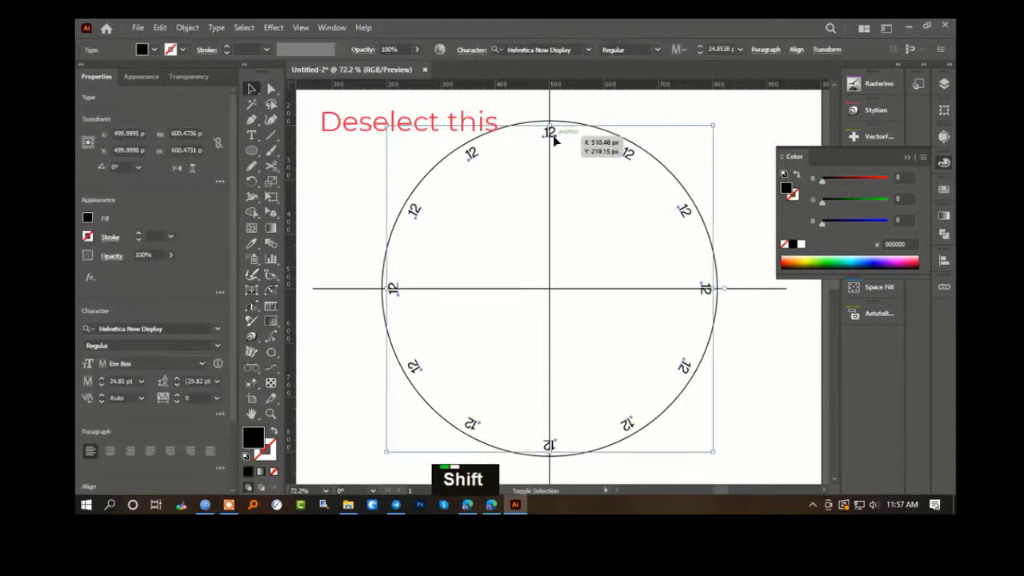
pyautogui.keyDown('shift'); pyautogui.click(549, 133); pyautogui.keyUp('shift')
pyautogui.click(190, 28)
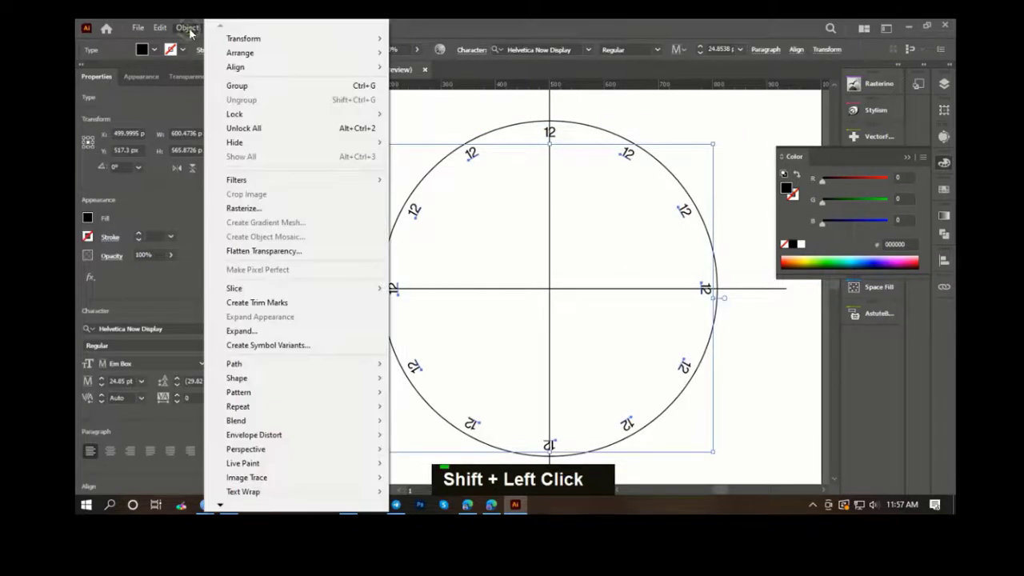
pyautogui.moveTo(244, 40)
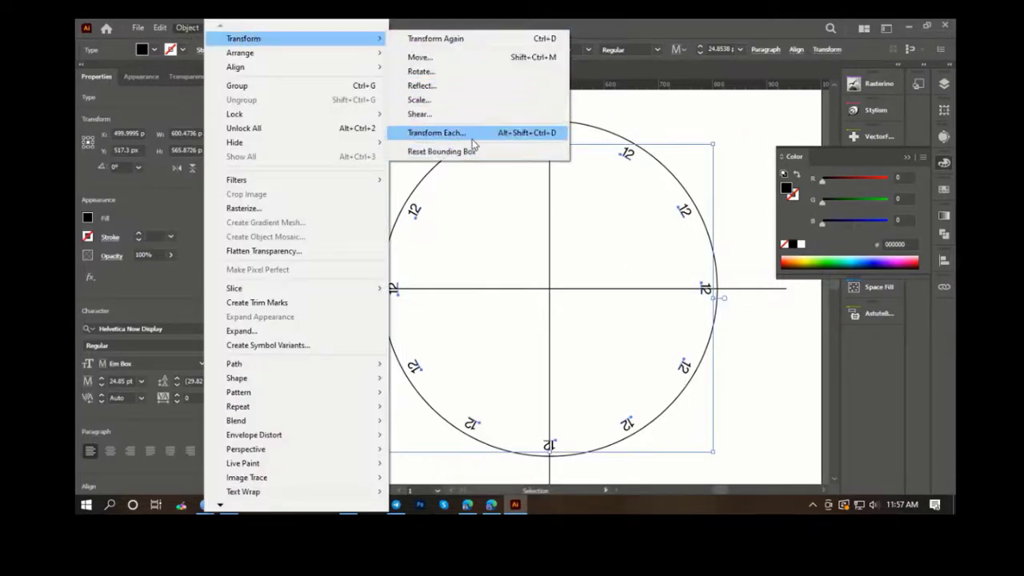
pyautogui.click(464, 133)
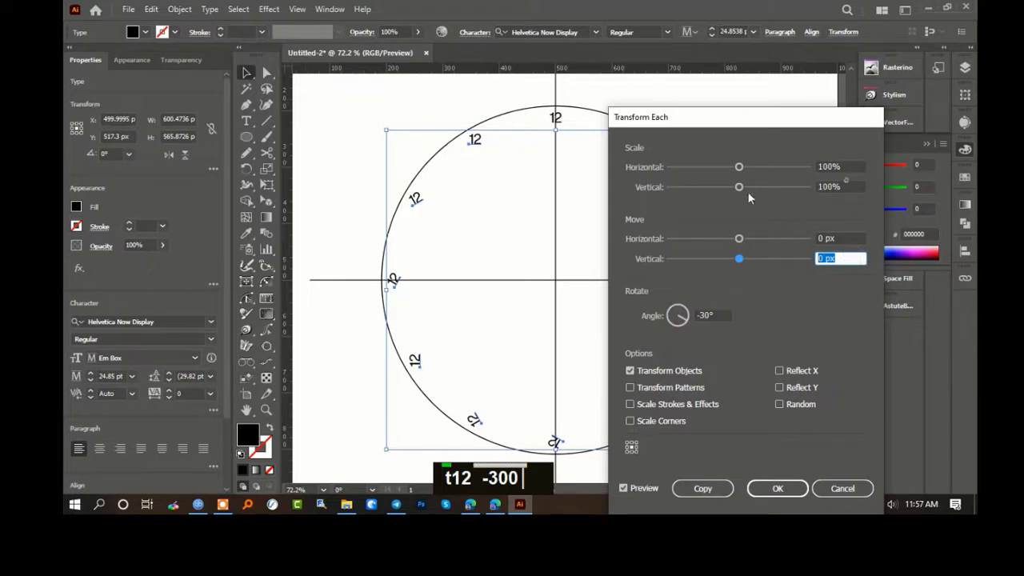
pyautogui.click(777, 488)
# - Deselect the "12" at the eleven o'clock position and rotate each remaining selected number by -30°
pyautogui.keyDown('shift'); pyautogui.click(476, 143); pyautogui.keyUp('shift')
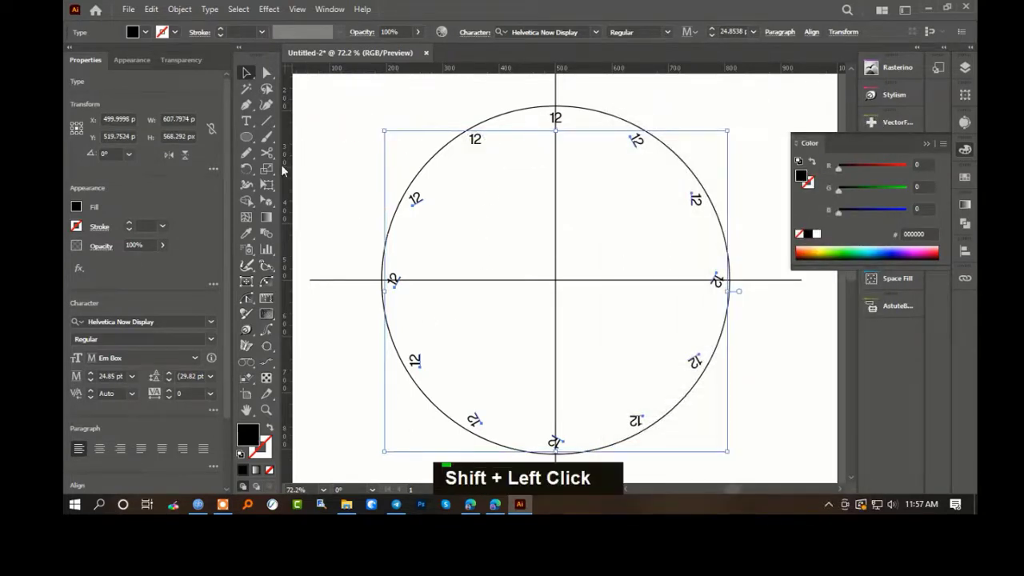
pyautogui.click(179, 10)
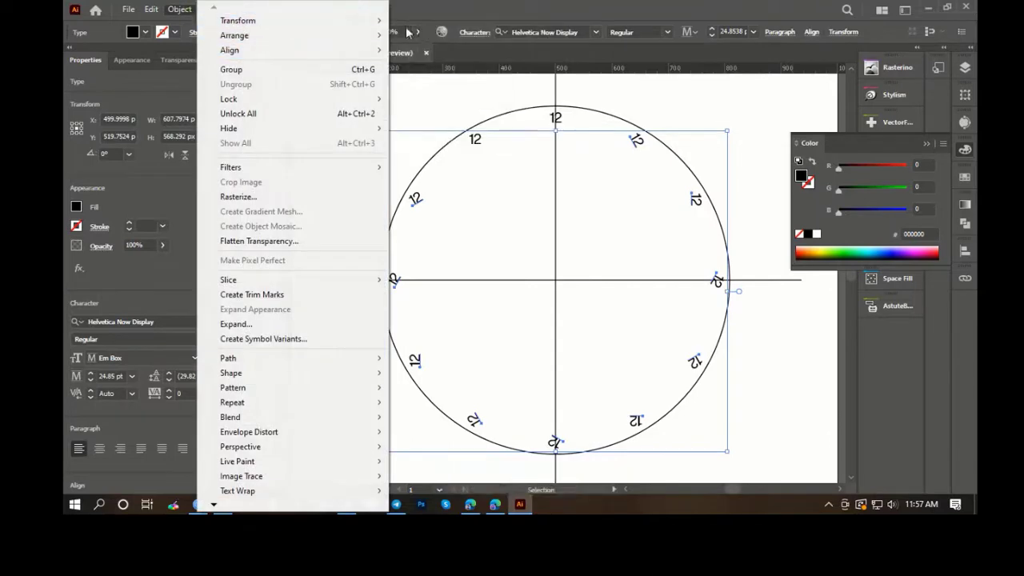
pyautogui.moveTo(290, 21)
pyautogui.click(439, 118)
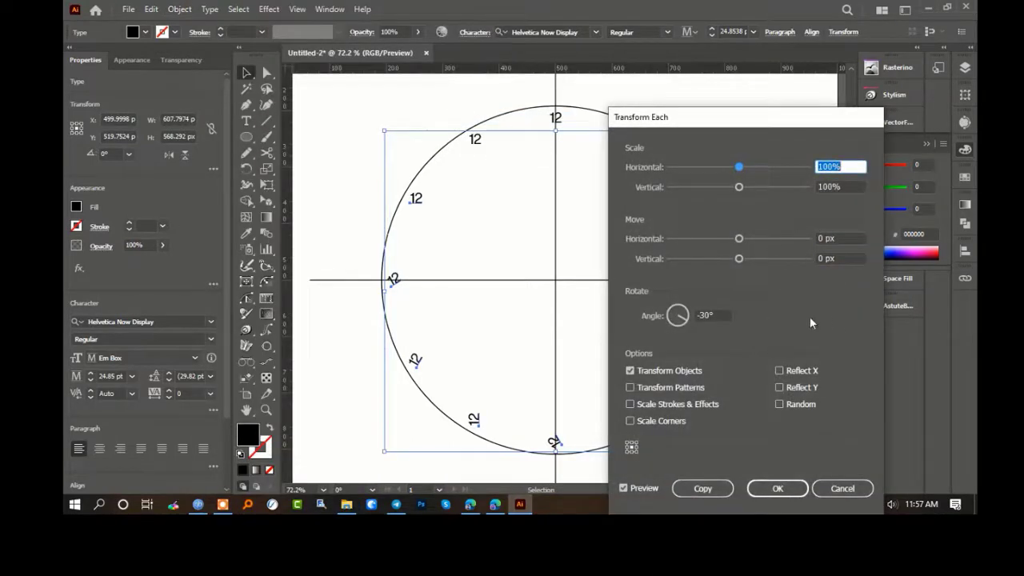
pyautogui.click(786, 489)
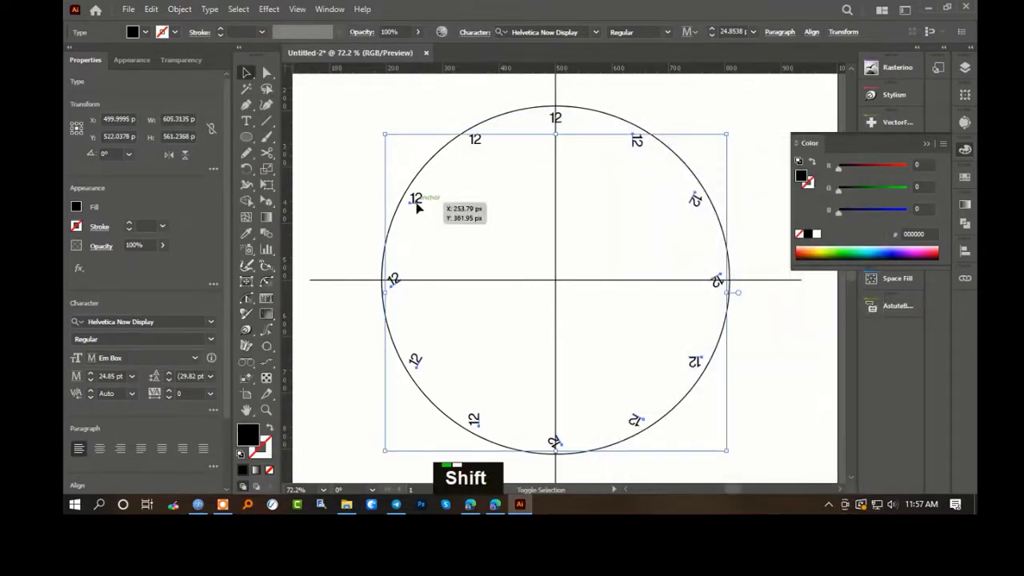
# - Deselect the "12" at the ten o'clock position and rotate each remaining selected number by -30°
pyautogui.keyDown('shift'); pyautogui.click(416, 206); pyautogui.keyUp('shift')
pyautogui.click(172, 10)
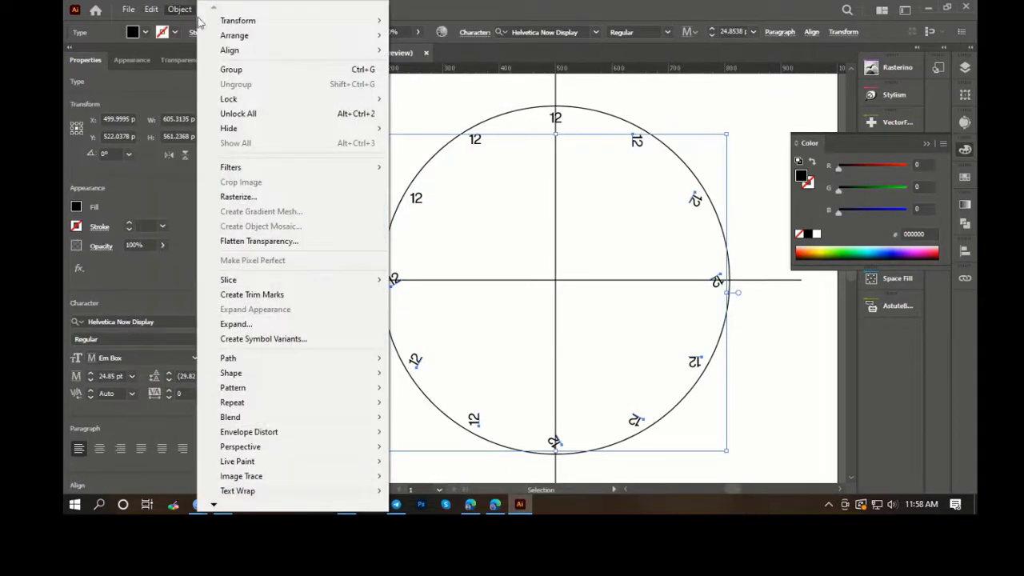
pyautogui.moveTo(240, 20)
pyautogui.click(470, 120)
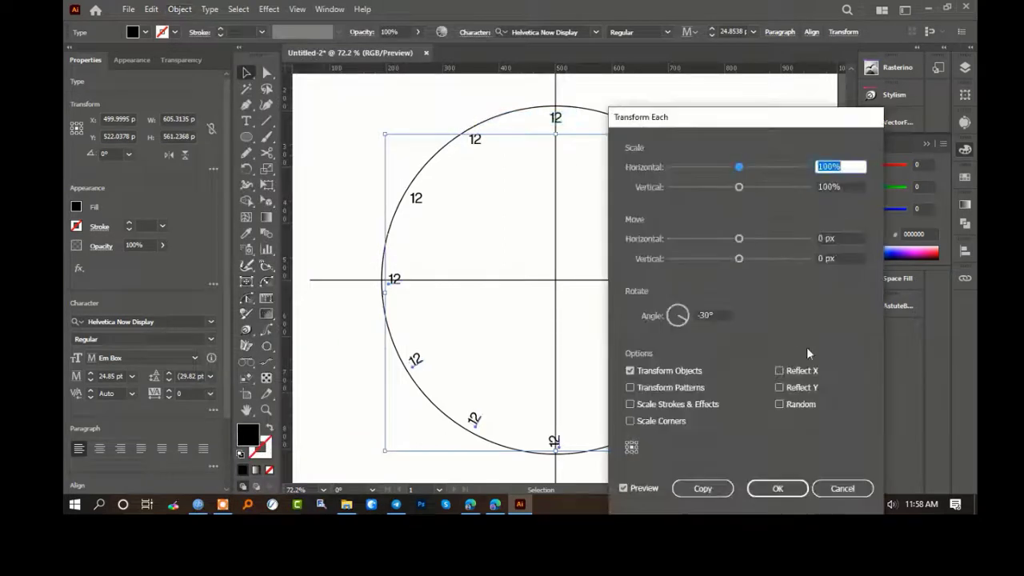
pyautogui.click(778, 488)
# - Deselect the "12" at the nine o'clock position and rotate each remaining selected number by -30°
pyautogui.keyDown('shift'); pyautogui.click(400, 285); pyautogui.keyUp('shift')
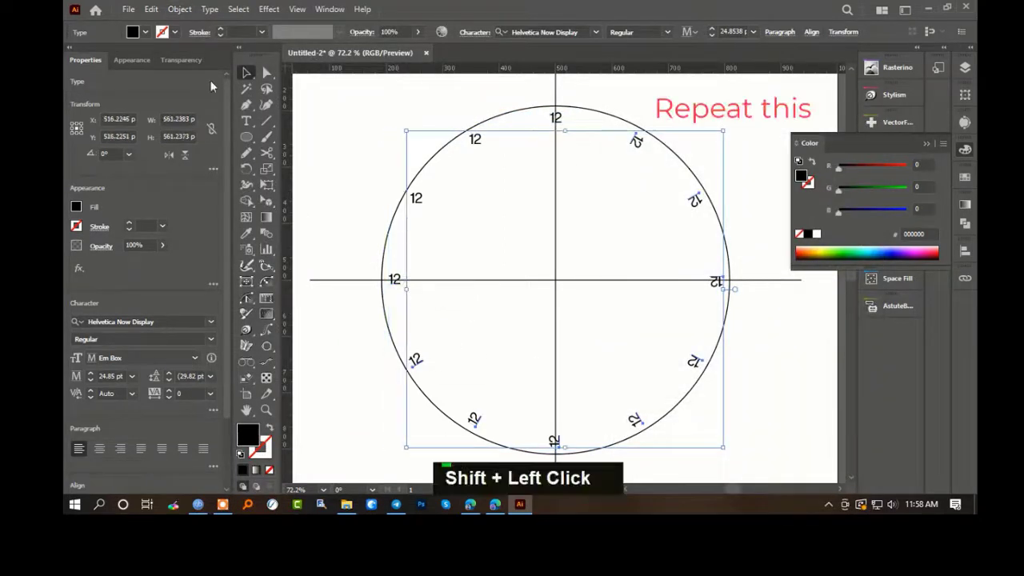
pyautogui.click(179, 9)
pyautogui.moveTo(152, 18)
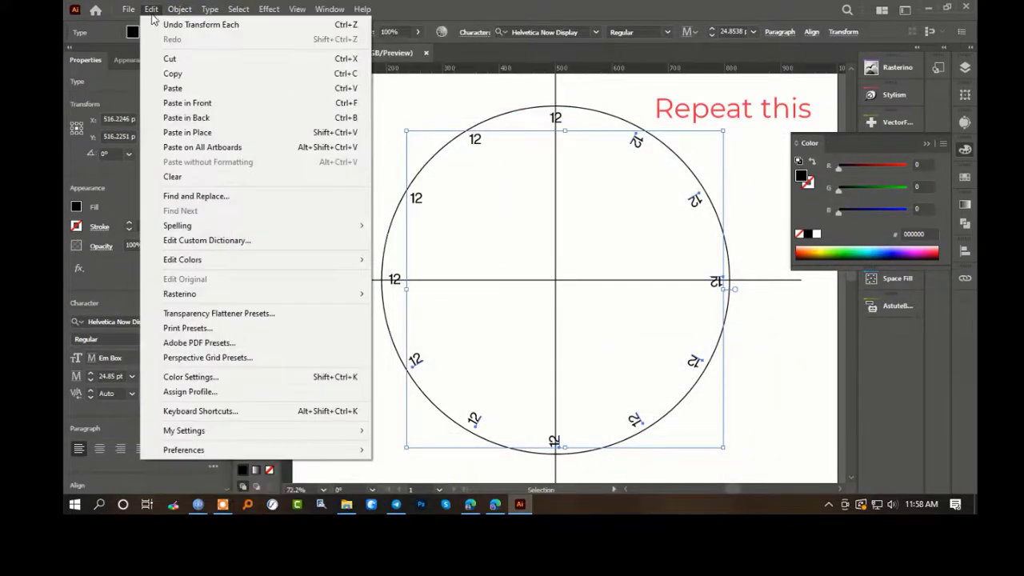
pyautogui.moveTo(179, 9)
pyautogui.moveTo(304, 21)
pyautogui.click(476, 119)
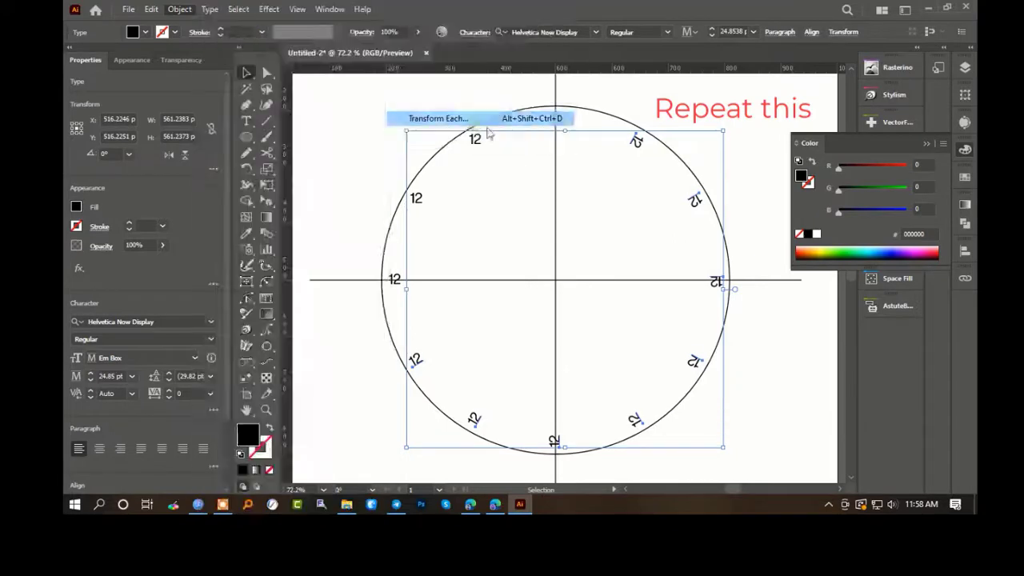
pyautogui.click(778, 488)
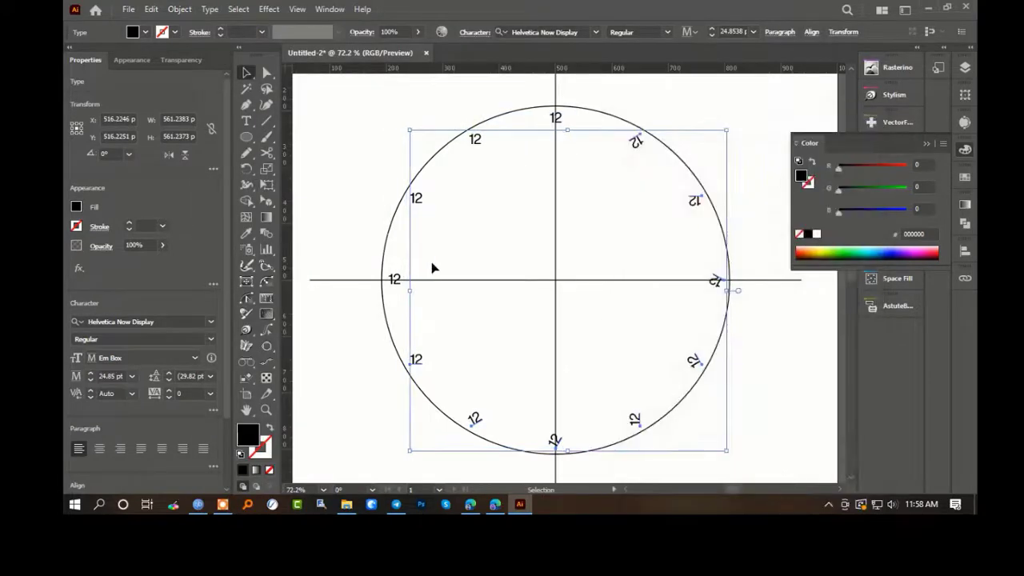
# - Deselect the "12" at the eight o'clock position and rotate each remaining selected number by -30°
pyautogui.keyDown('shift'); pyautogui.click(417, 359); pyautogui.keyUp('shift')
pyautogui.click(189, 14)
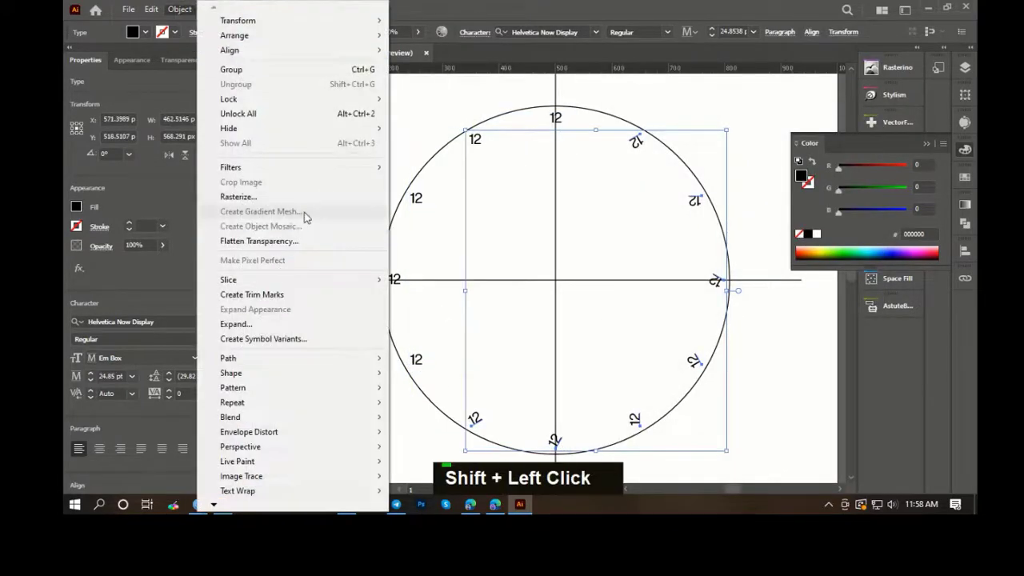
pyautogui.moveTo(368, 21)
pyautogui.click(437, 119)
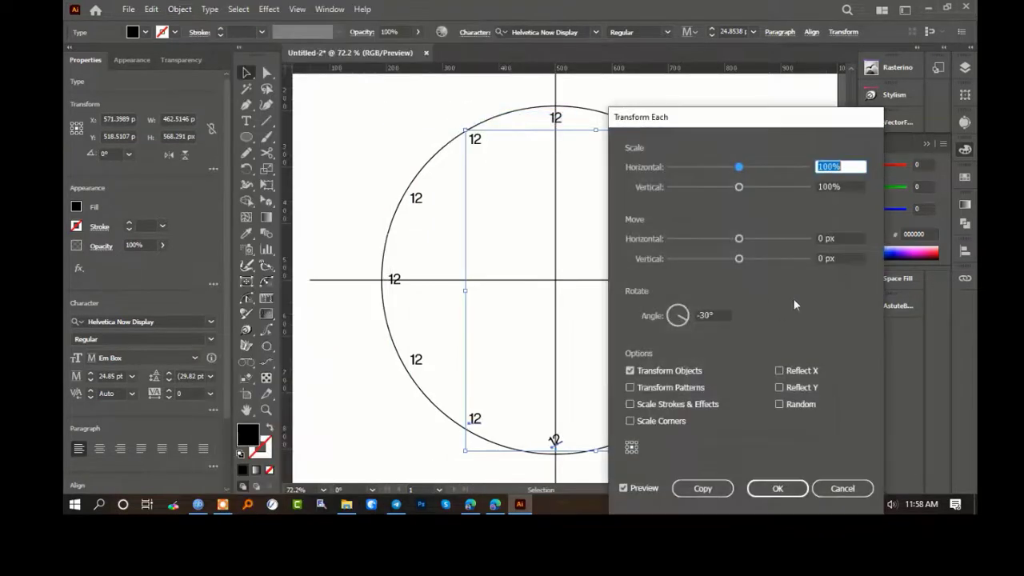
pyautogui.click(777, 488)
# - Deselect the "12" at the seven o'clock position and rotate each remaining selected number by -30°
pyautogui.keyDown('shift'); pyautogui.click(476, 418); pyautogui.keyUp('shift')
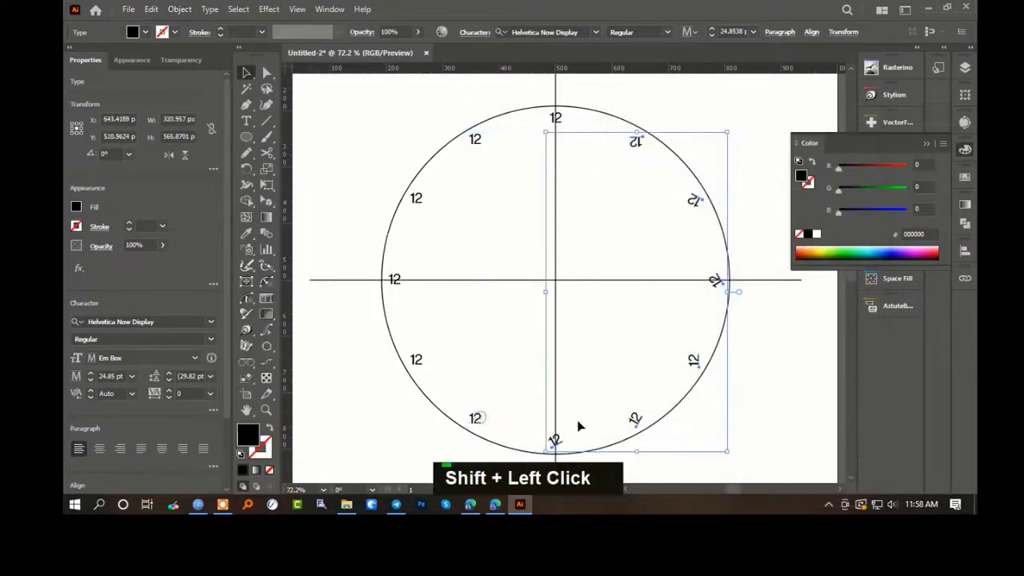
pyautogui.click(186, 15)
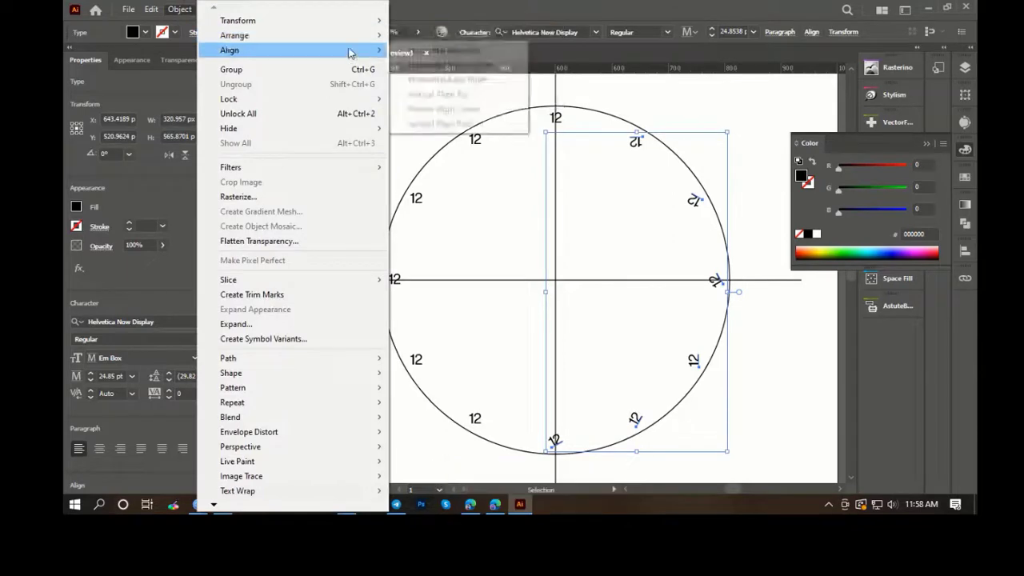
pyautogui.moveTo(352, 21)
pyautogui.click(436, 119)
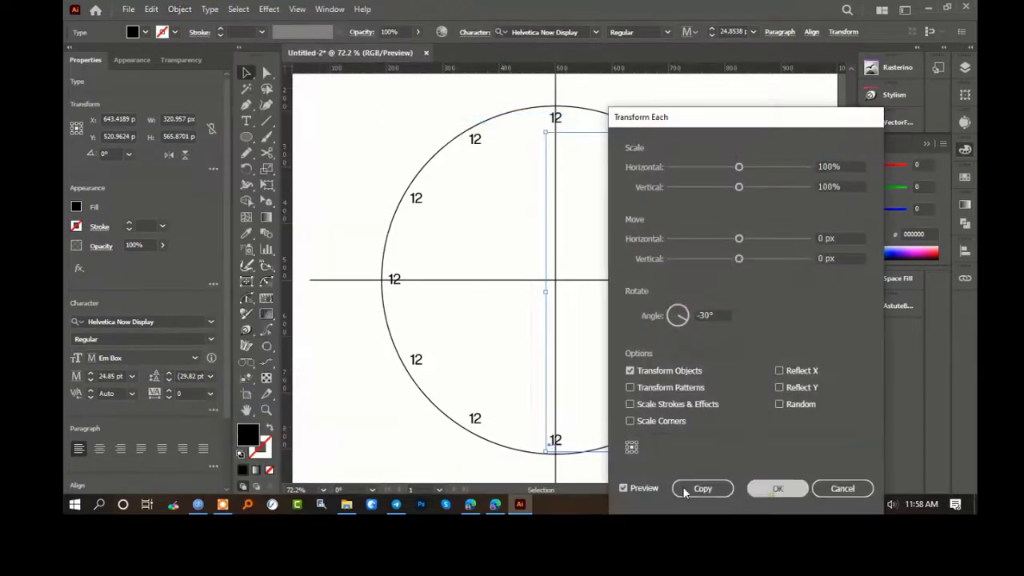
pyautogui.click(703, 488)
# - Deselect the "12" at the six o'clock position and rotate each remaining selected number by -30°
pyautogui.keyDown('shift'); pyautogui.click(560, 441); pyautogui.keyUp('shift')
pyautogui.click(180, 8)
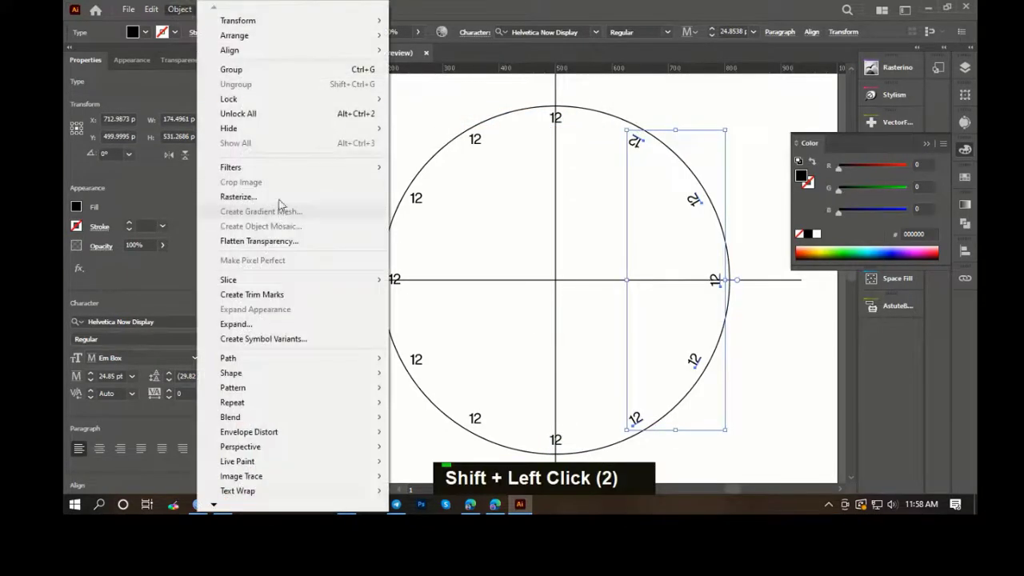
pyautogui.click(179, 8)
pyautogui.click(179, 9)
pyautogui.moveTo(287, 27)
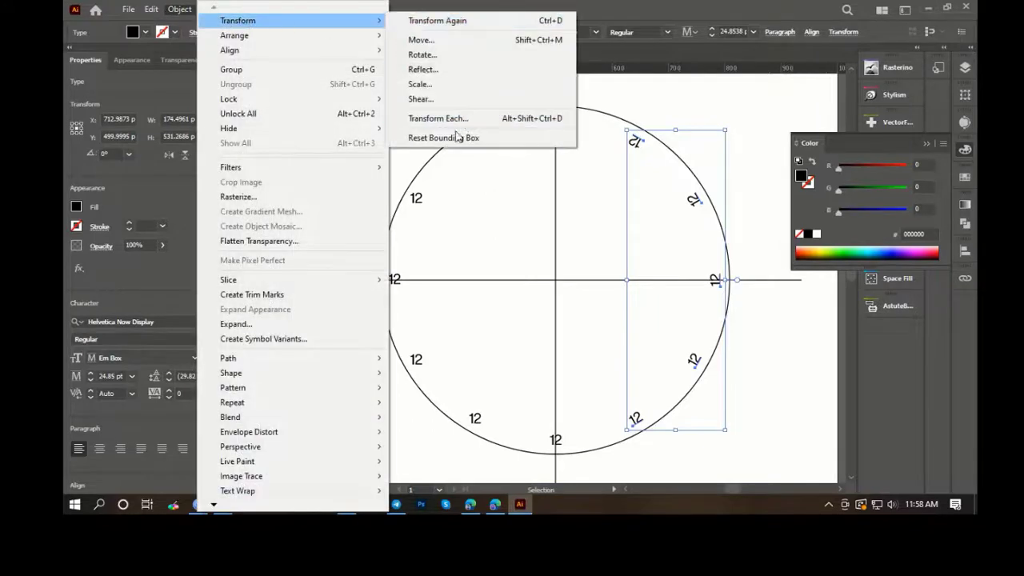
pyautogui.click(452, 118)
pyautogui.click(754, 490)
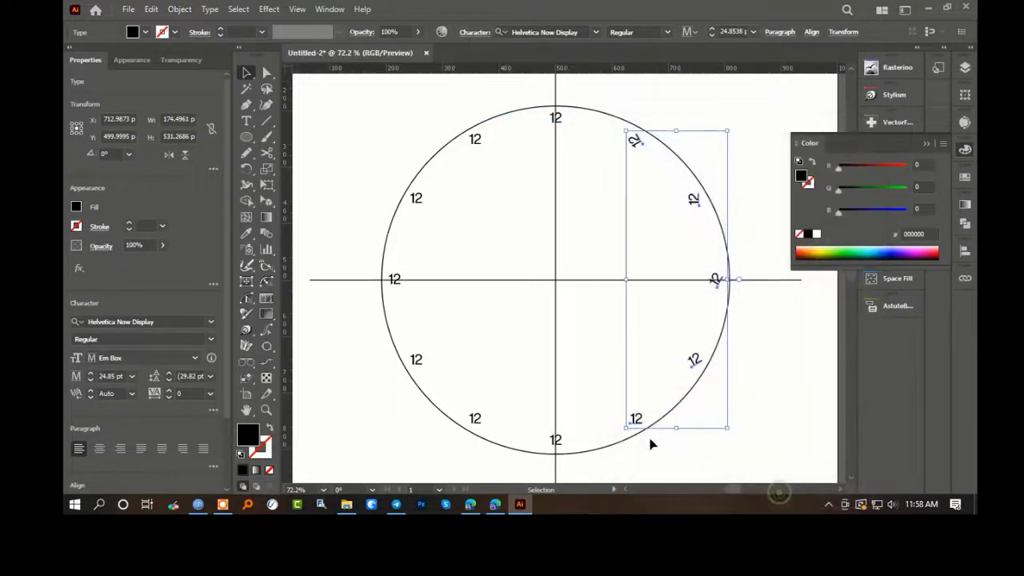
# - Deselect the "12" at the five o'clock position and rotate each remaining selected number by -30°
pyautogui.keyDown('shift'); pyautogui.click(640, 422); pyautogui.keyUp('shift')
pyautogui.click(179, 9)
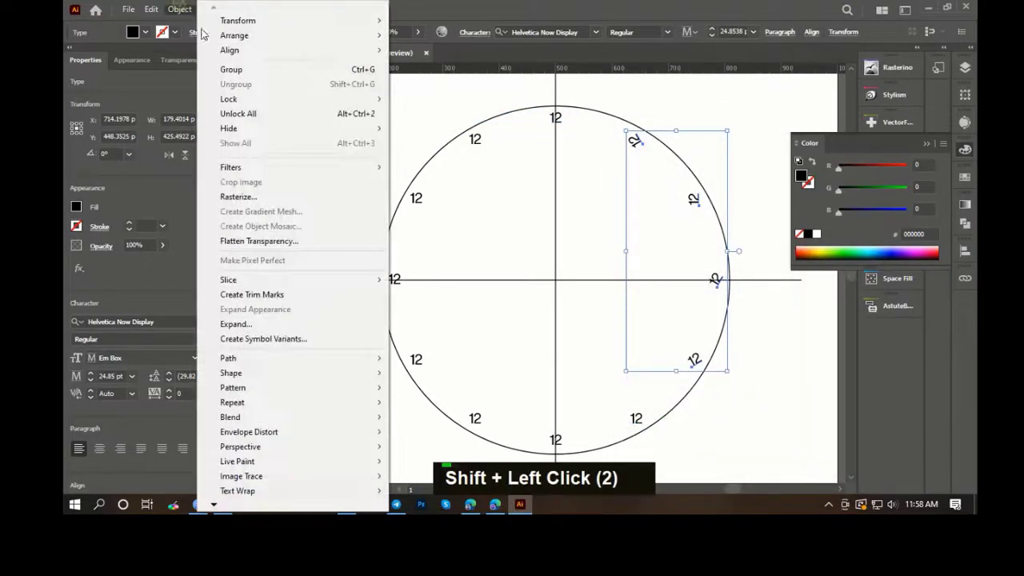
pyautogui.moveTo(376, 20)
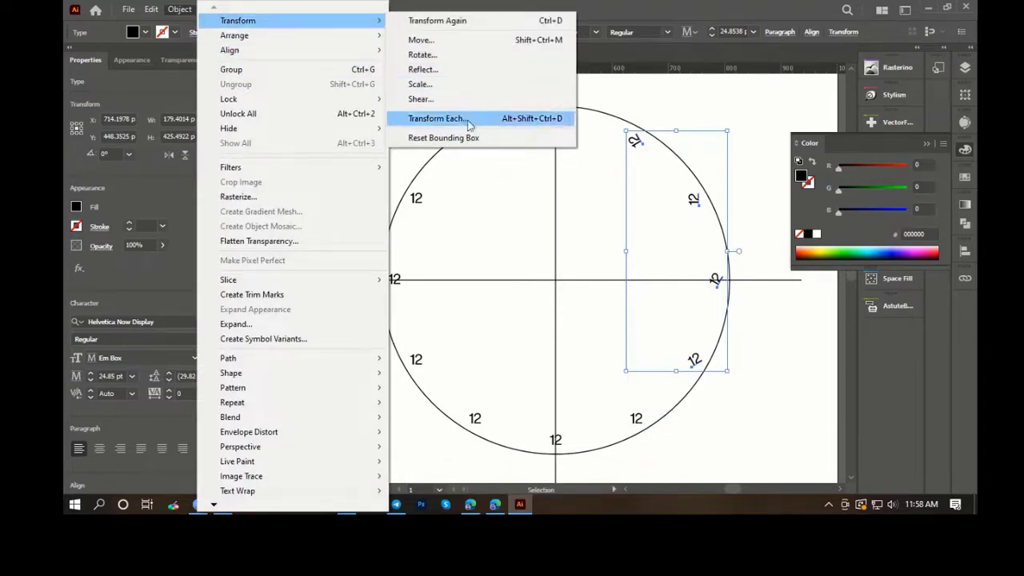
pyautogui.click(456, 117)
pyautogui.click(798, 488)
# - Deselect the "12" at the four o'clock position and rotate each remaining selected number by -30°
pyautogui.keyDown('shift'); pyautogui.click(695, 359); pyautogui.keyUp('shift')
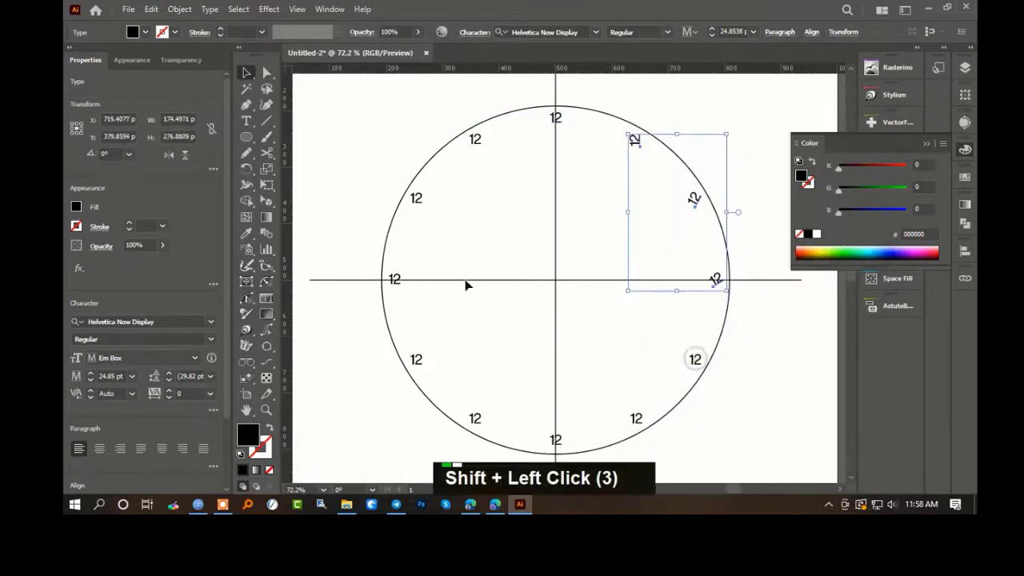
pyautogui.click(179, 9)
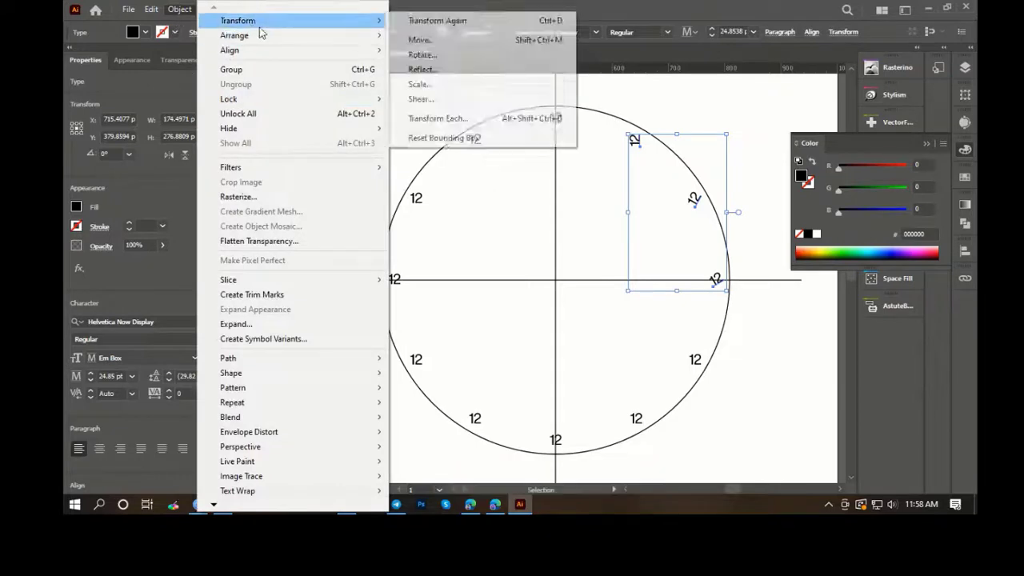
pyautogui.moveTo(384, 33)
pyautogui.click(424, 117)
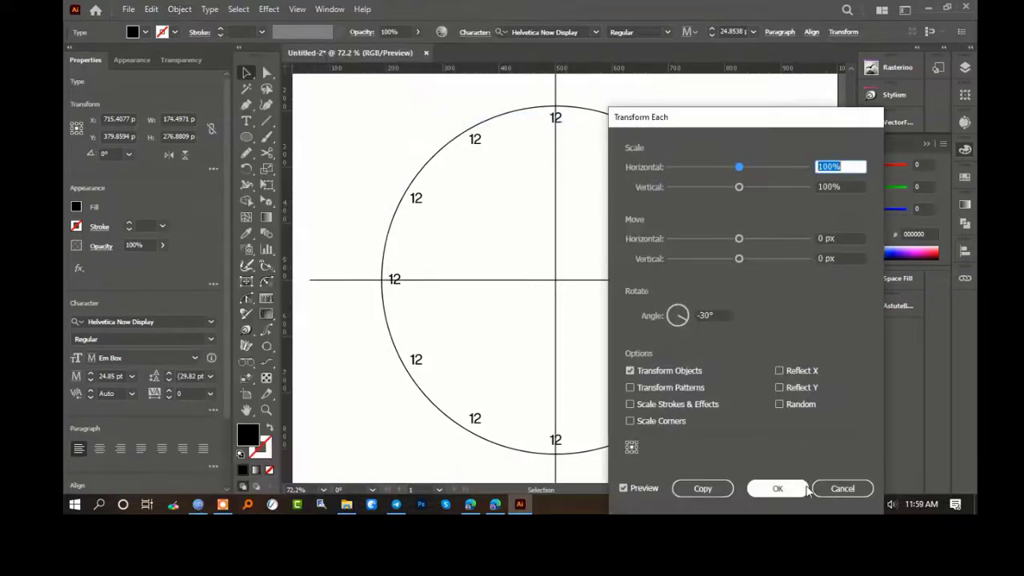
pyautogui.click(790, 487)
# - Deselect the "12" at the three o'clock position and rotate each remaining selected number by -30°
pyautogui.keyDown('shift'); pyautogui.click(715, 280); pyautogui.keyUp('shift')
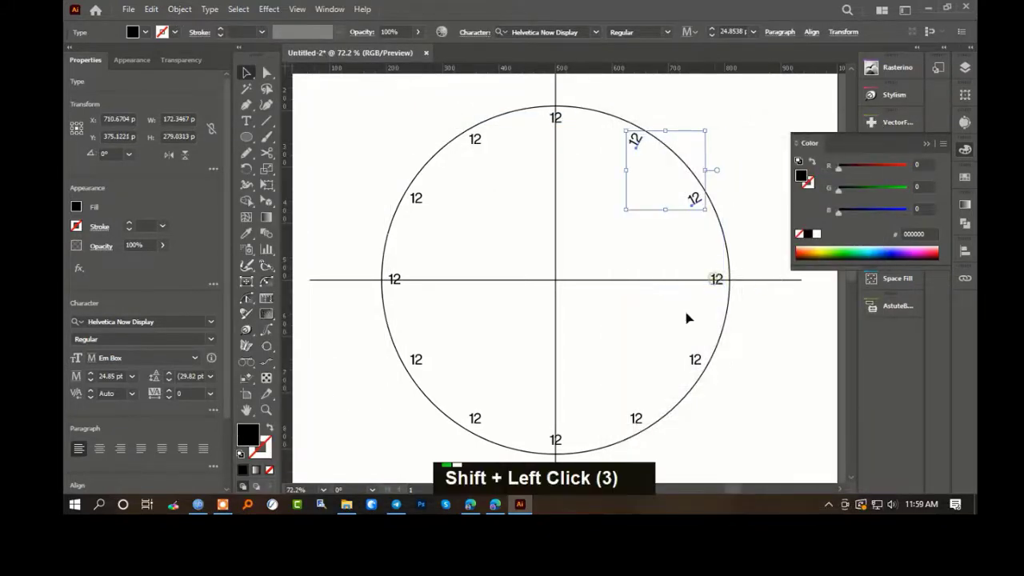
pyautogui.click(192, 7)
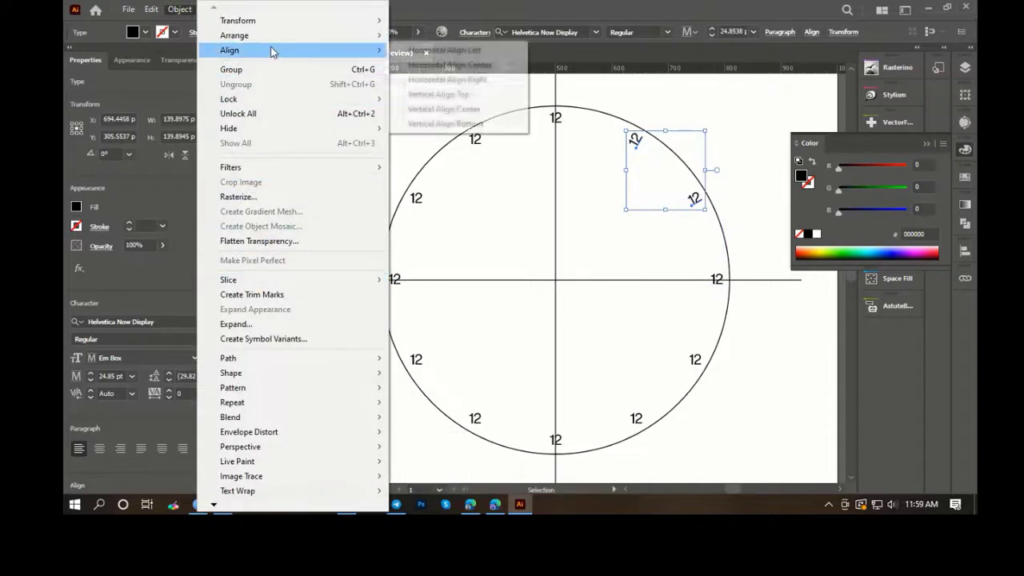
pyautogui.moveTo(304, 22)
pyautogui.click(476, 115)
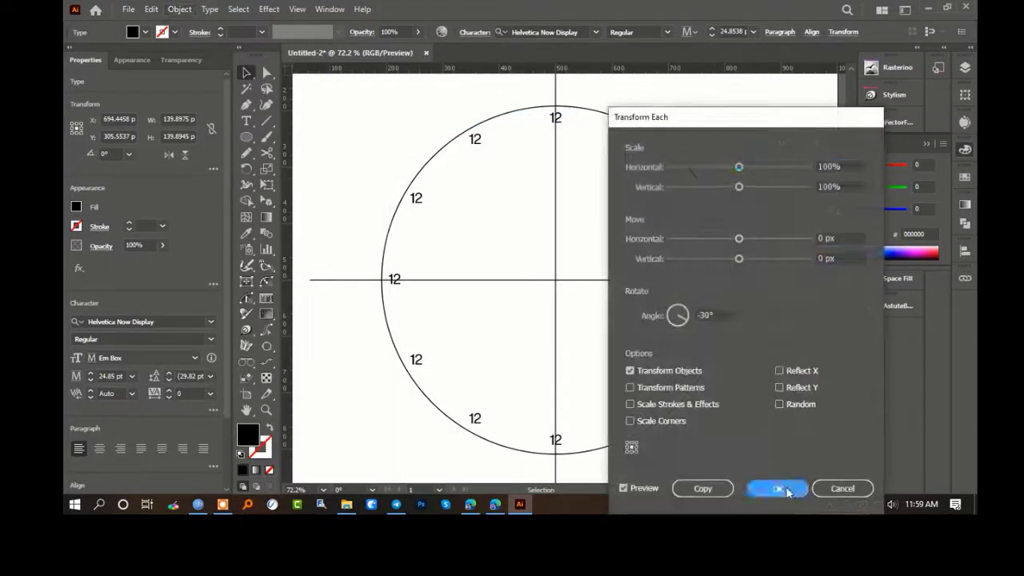
pyautogui.click(780, 487)
# - Deselect the "12" at the two o'clock position and rotate the one o'clock number by -30°
pyautogui.keyDown('shift'); pyautogui.click(695, 200); pyautogui.keyUp('shift')
pyautogui.click(179, 9)
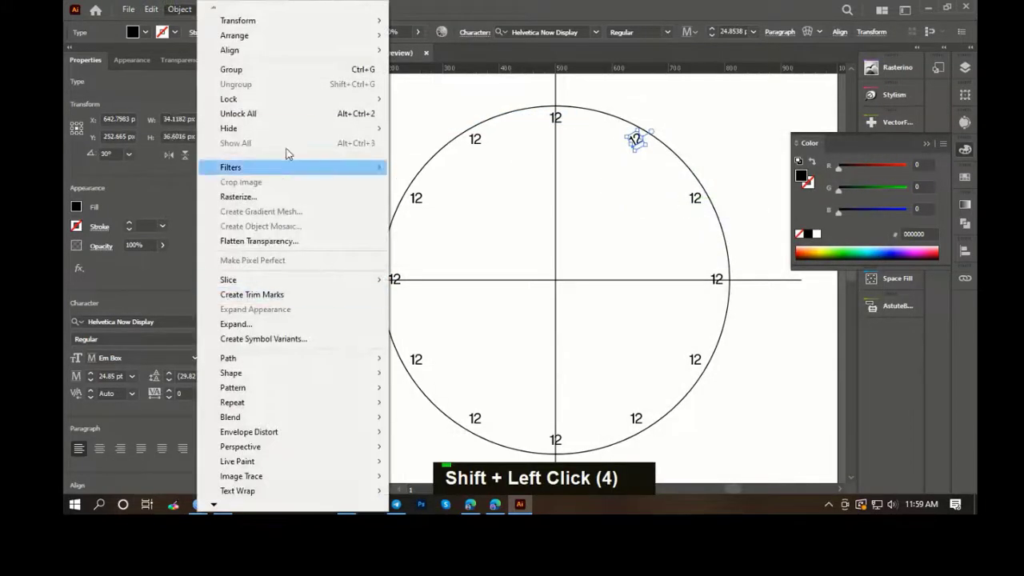
pyautogui.moveTo(338, 22)
pyautogui.click(475, 115)
pyautogui.press('Return')
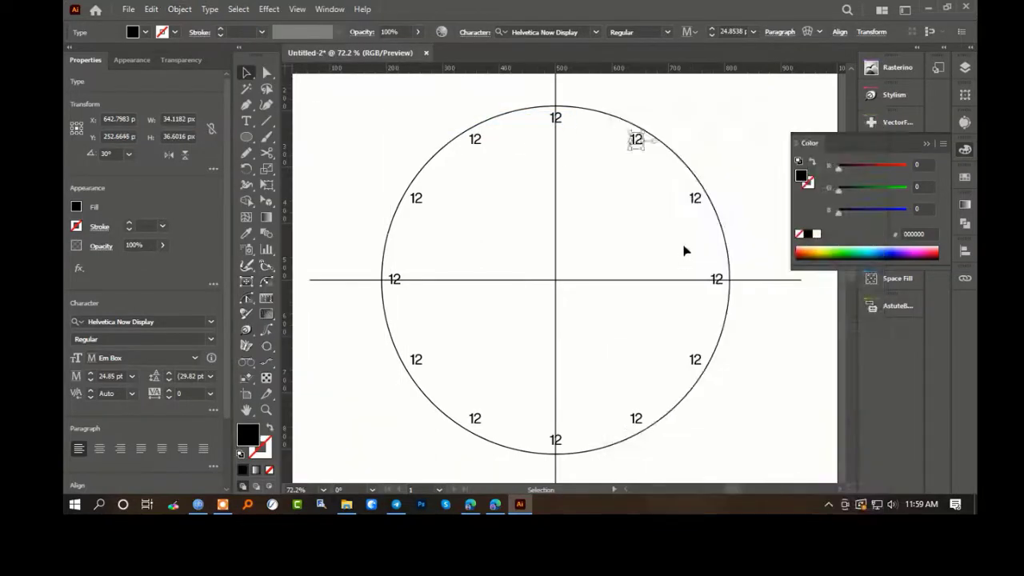
# - Replace the "12" texts at the one to four o'clock positions with 1, 2, 3 and 4
pyautogui.doubleClick(638, 142)
pyautogui.write('1')
pyautogui.doubleClick(694, 200)
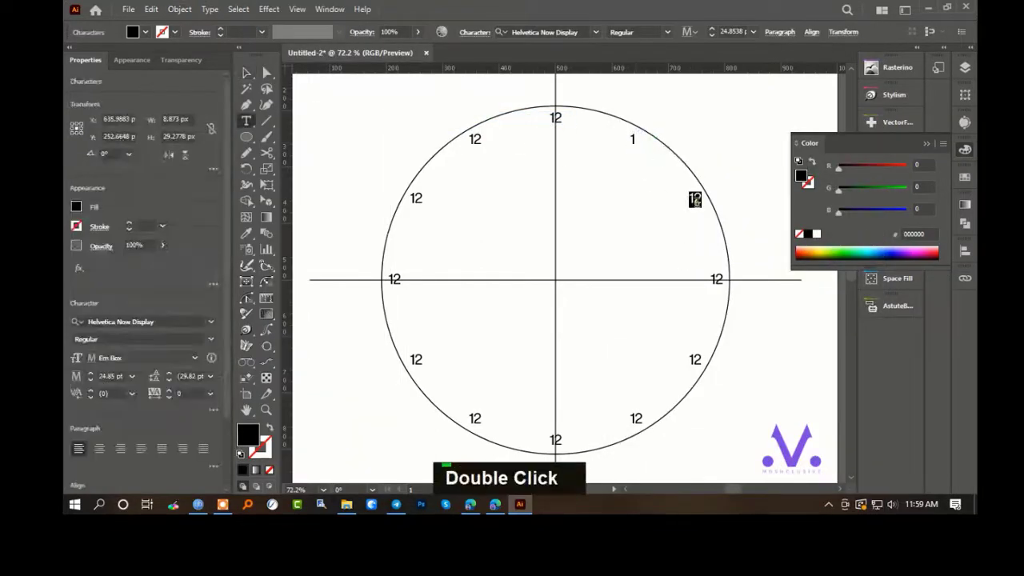
pyautogui.write('2')
pyautogui.doubleClick(714, 277)
pyautogui.write('3')
pyautogui.doubleClick(693, 360)
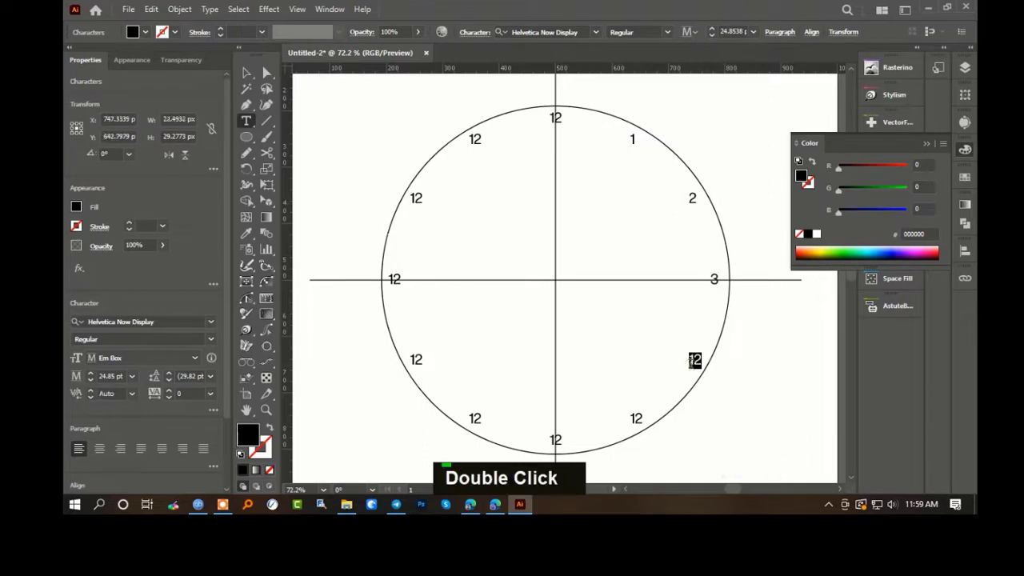
pyautogui.write('4')
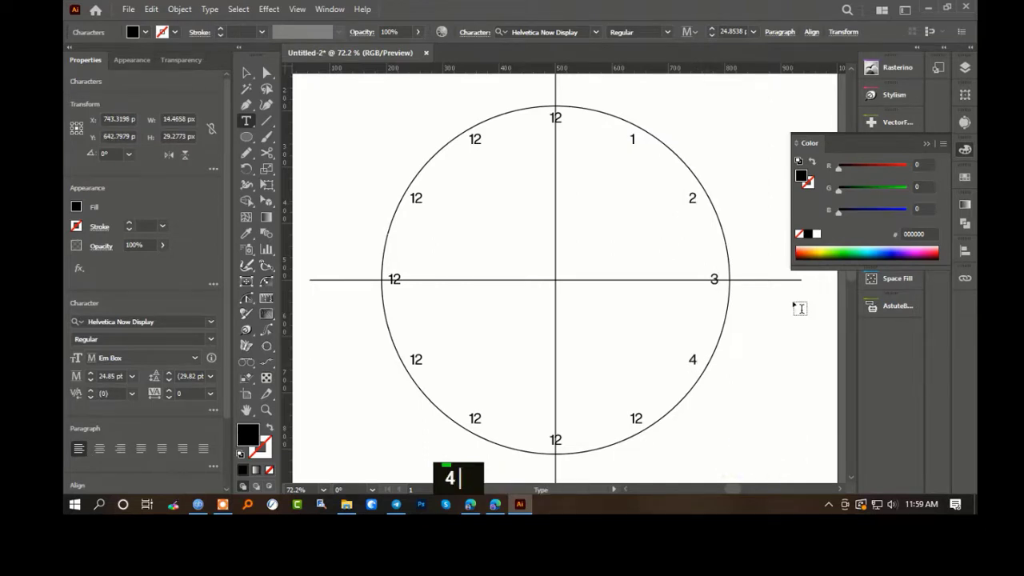
# - Replace the "12" texts at the five to eight o'clock positions with 5, 6, 7 and 8
pyautogui.doubleClick(636, 416)
pyautogui.write('5')
pyautogui.doubleClick(554, 440)
pyautogui.write('6')
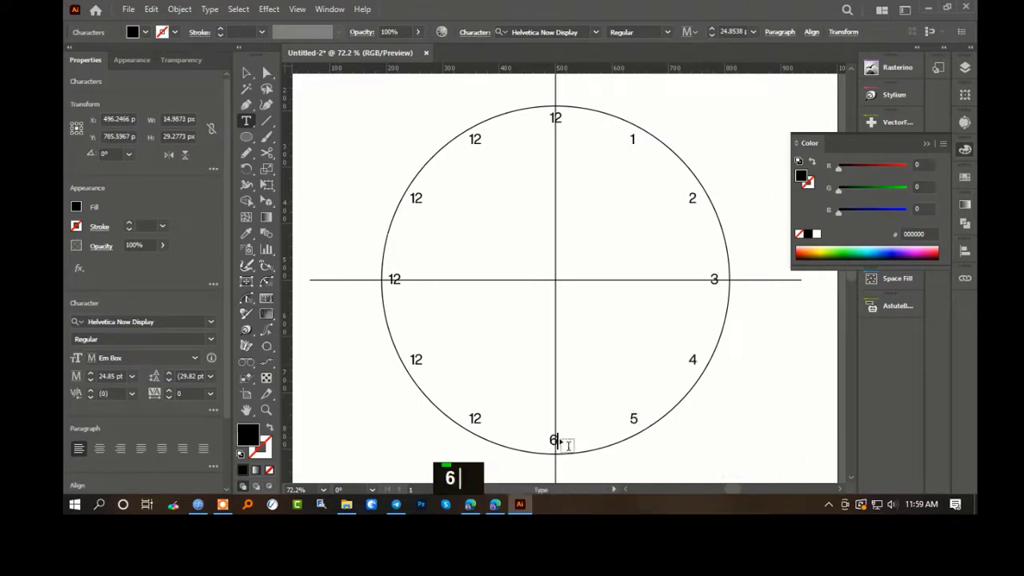
pyautogui.doubleClick(475, 418)
pyautogui.write('7')
pyautogui.doubleClick(416, 359)
pyautogui.write('8')
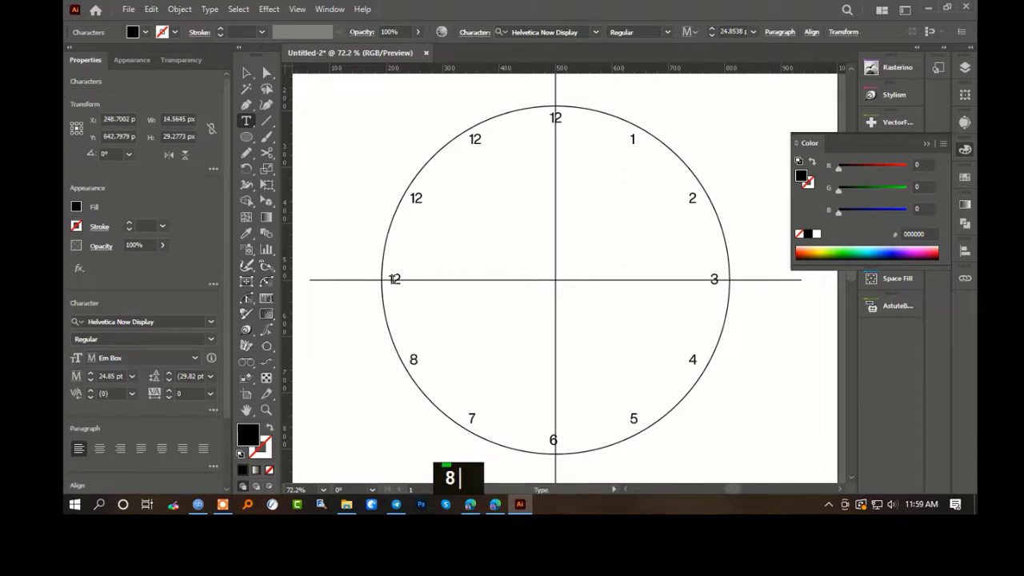
# - Replace the "12" texts at the nine to eleven o'clock positions with 9, 10 and 11
pyautogui.doubleClick(392, 278)
pyautogui.write('9')
pyautogui.doubleClick(414, 199)
pyautogui.write('10')
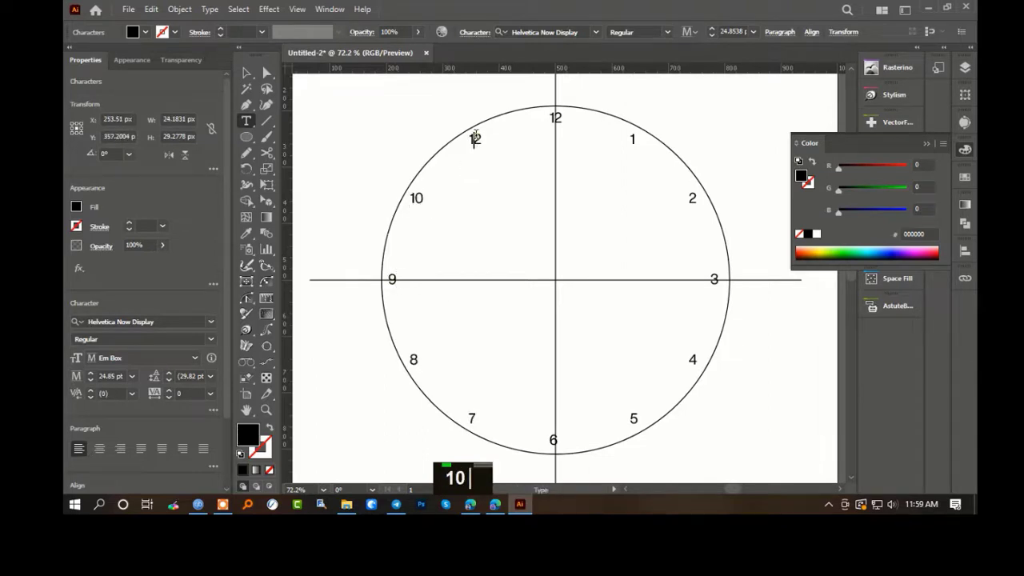
pyautogui.doubleClick(475, 137)
pyautogui.write('11')
pyautogui.press('Escape')
# - Unlock all objects and delete the horizontal and vertical construction lines crossing the circle, keeping the circle itself
pyautogui.doubleClick(393, 131)
pyautogui.hotkey('ctrl', 'alt', '2')
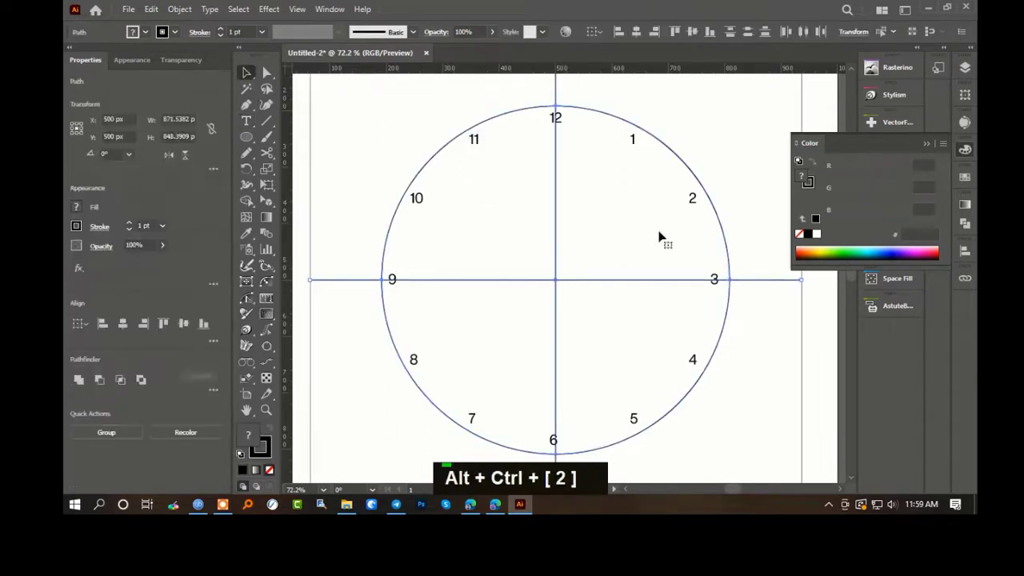
pyautogui.click(738, 203)
pyautogui.click(576, 279)
pyautogui.press('Delete')
pyautogui.moveTo(540, 227); pyautogui.dragTo(586, 271)
pyautogui.hotkey('ctrl', 'z')
pyautogui.moveTo(680, 180); pyautogui.dragTo(637, 180)
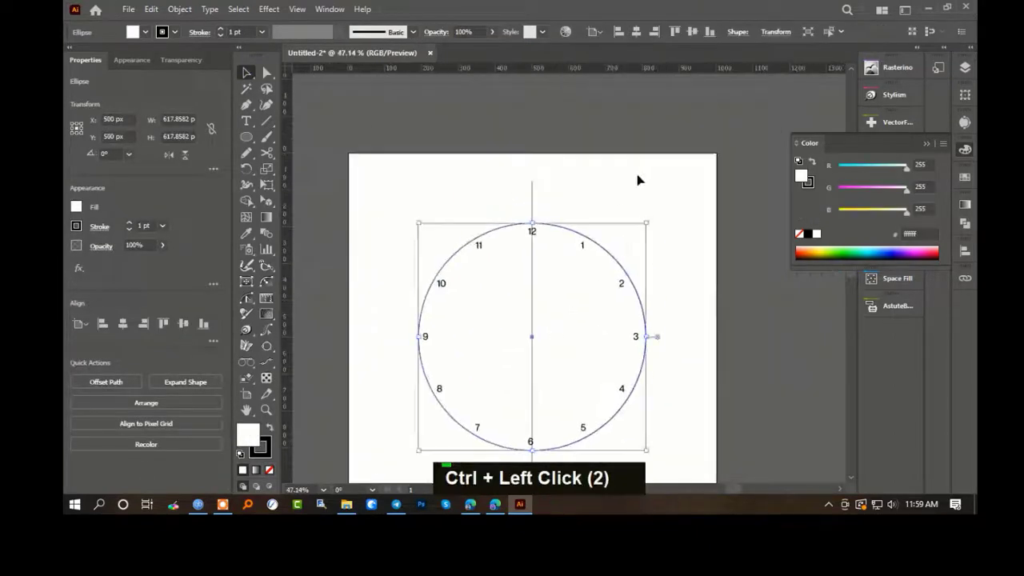
pyautogui.press('Delete')
pyautogui.keyDown('ctrl'); pyautogui.click(624, 306); pyautogui.keyUp('ctrl')
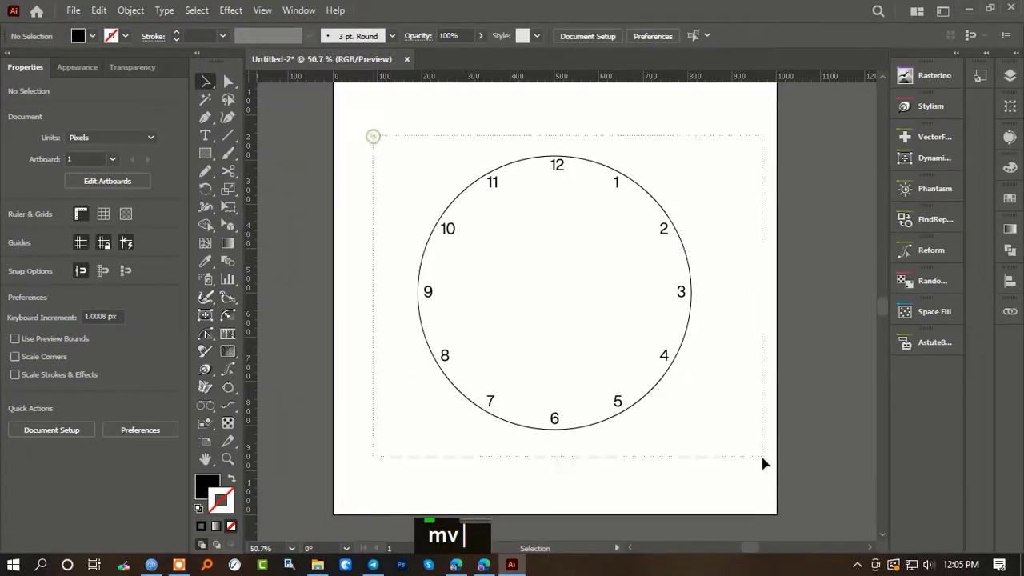
# - Scale the group of clock numbers down about its centre to about 511 by 530 px
pyautogui.moveTo(373, 136); pyautogui.dragTo(764, 464)
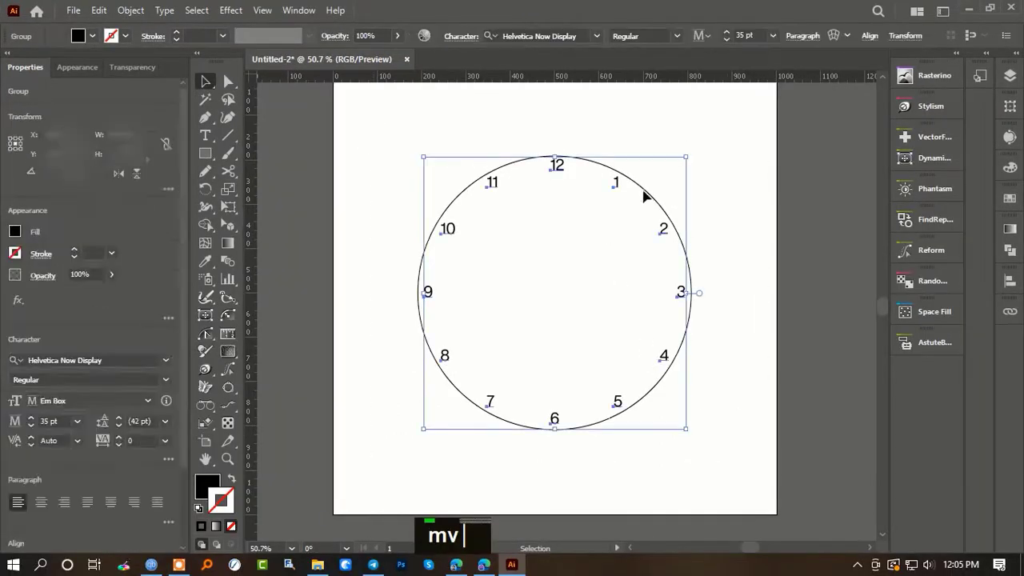
pyautogui.moveTo(691, 155); pyautogui.dragTo(670, 171)
pyautogui.click(702, 173)
# - Draw a black rectangle about 20 by 39 px as a tick mark, from the circle's top point down toward the 12
pyautogui.moveTo(532, 168); pyautogui.dragTo(632, 232)
pyautogui.moveTo(641, 244); pyautogui.dragTo(600, 266)
pyautogui.press('n')
pyautogui.press('m')
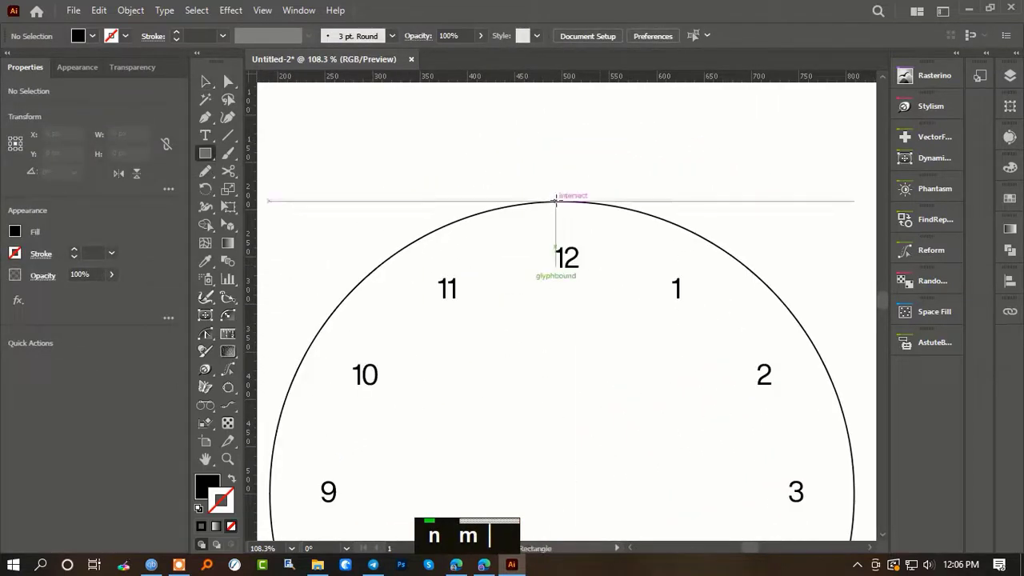
pyautogui.moveTo(556, 200); pyautogui.dragTo(562, 232)
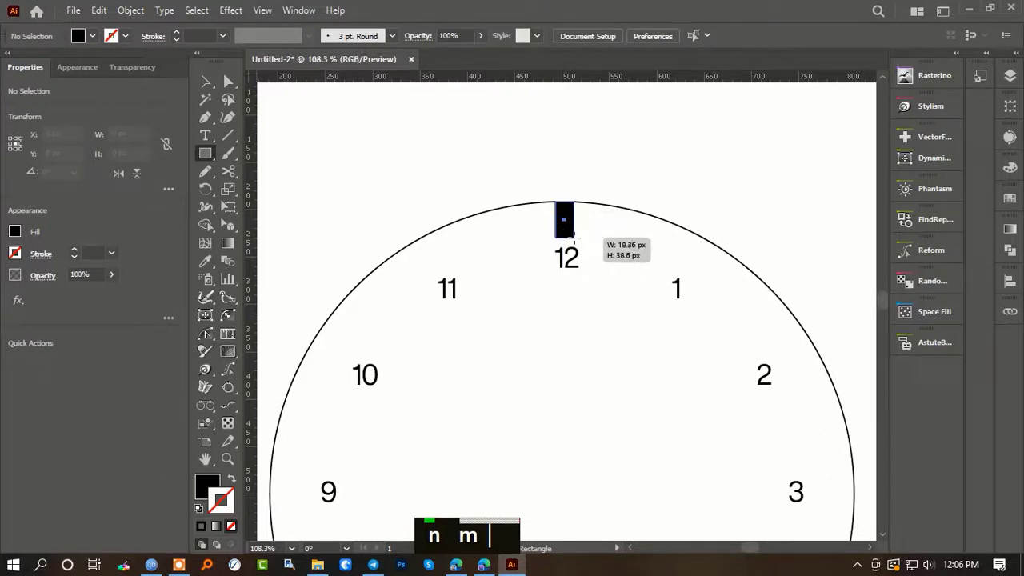
pyautogui.moveTo(575, 238); pyautogui.dragTo(576, 238)
pyautogui.press('v')
pyautogui.click(640, 202)
# - Narrow the tick mark rectangle about its centre to about 13 px wide, keeping its height
pyautogui.moveTo(666, 197); pyautogui.dragTo(360, 343)
pyautogui.moveTo(618, 225); pyautogui.dragTo(464, 280)
pyautogui.moveTo(464, 281); pyautogui.dragTo(744, 499)
pyautogui.moveTo(505, 325); pyautogui.dragTo(478, 302)
pyautogui.moveTo(482, 368); pyautogui.dragTo(595, 366)
pyautogui.click(538, 322)
pyautogui.moveTo(537, 321); pyautogui.dragTo(704, 336)
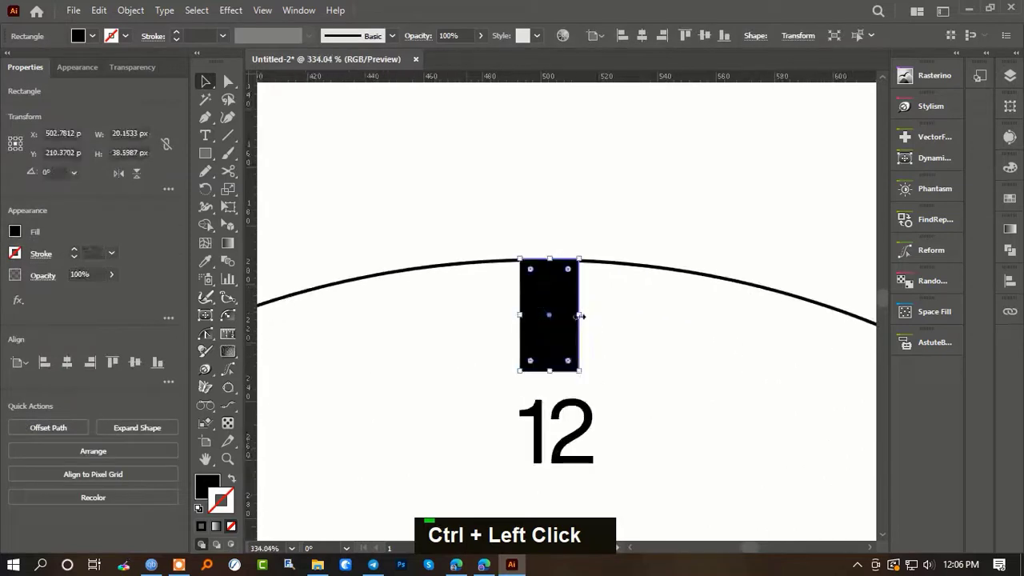
pyautogui.moveTo(580, 315); pyautogui.dragTo(570, 320)
pyautogui.click(608, 318)
pyautogui.click(549, 323)
# - Narrow the tick mark to about 9 px wide and centre it horizontally on the circle at X 500 px
pyautogui.moveTo(689, 320); pyautogui.dragTo(478, 370)
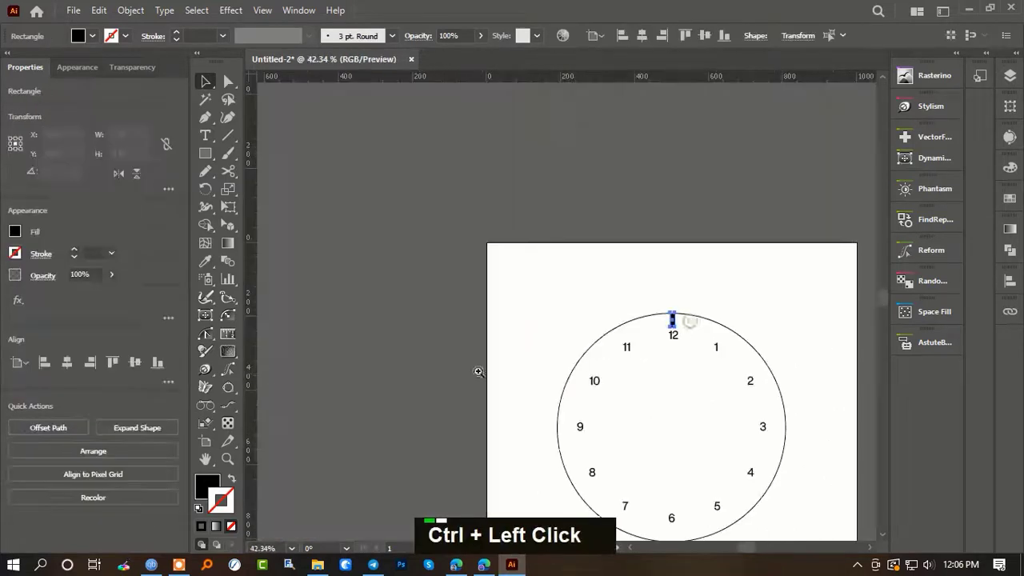
pyautogui.moveTo(740, 380); pyautogui.dragTo(578, 312)
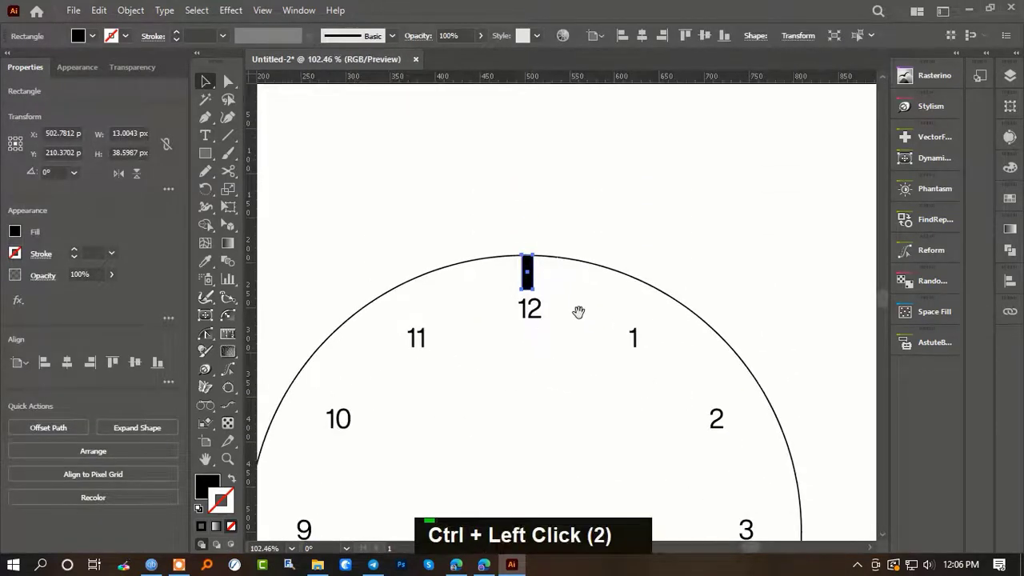
pyautogui.moveTo(504, 281); pyautogui.dragTo(555, 293)
pyautogui.doubleClick(619, 137)
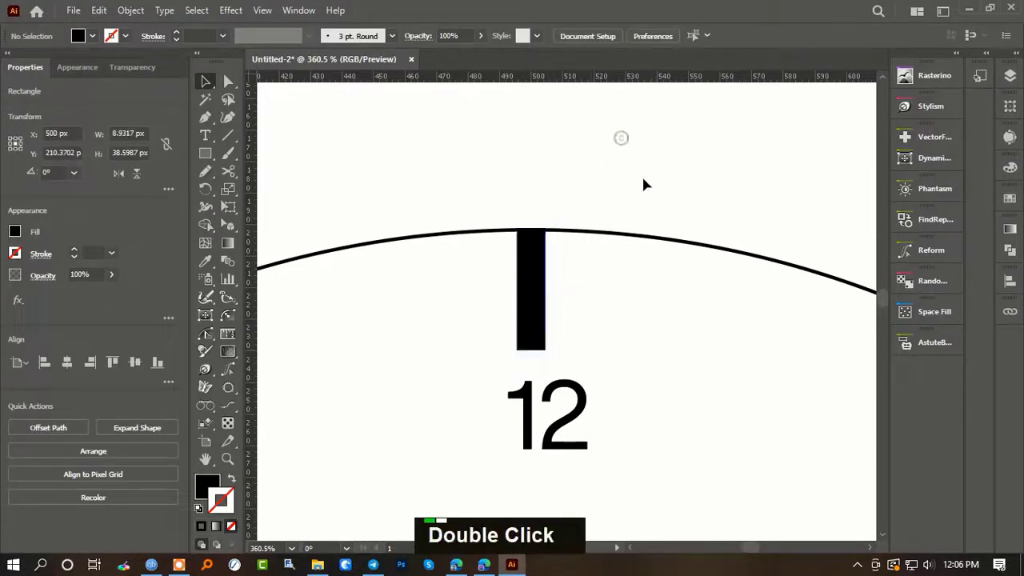
# - Nudge the group of clock numbers about 5 px to the left to centre the 12 under the tick mark
pyautogui.moveTo(645, 183); pyautogui.dragTo(549, 208)
pyautogui.keyDown('ctrl'); pyautogui.click(512, 160); pyautogui.keyUp('ctrl')
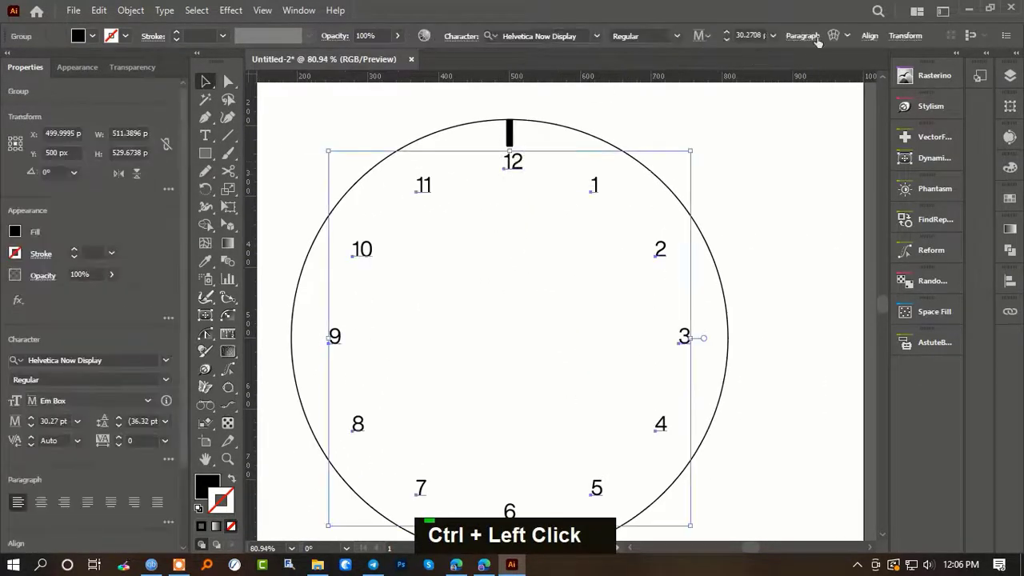
pyautogui.click(870, 35)
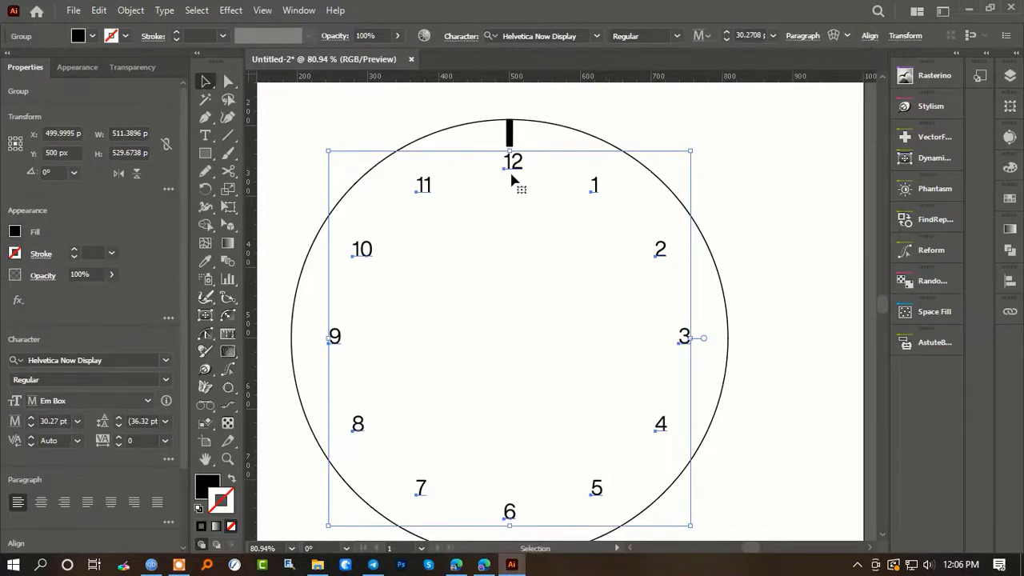
pyautogui.press('Left')
pyautogui.press('Left')
pyautogui.press('Left')
pyautogui.press('Left')
pyautogui.press('Left')
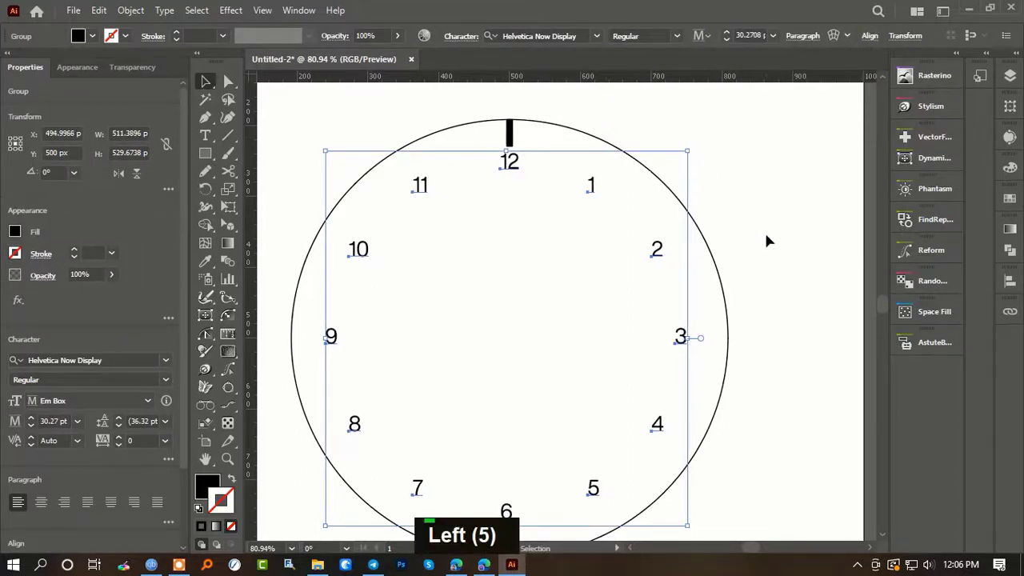
pyautogui.click(768, 235)
# - Rotate a copy of the 12 o'clock tick mark about the circle's centre by 360/12 degrees
pyautogui.moveTo(691, 347); pyautogui.dragTo(667, 296)
pyautogui.press('v')
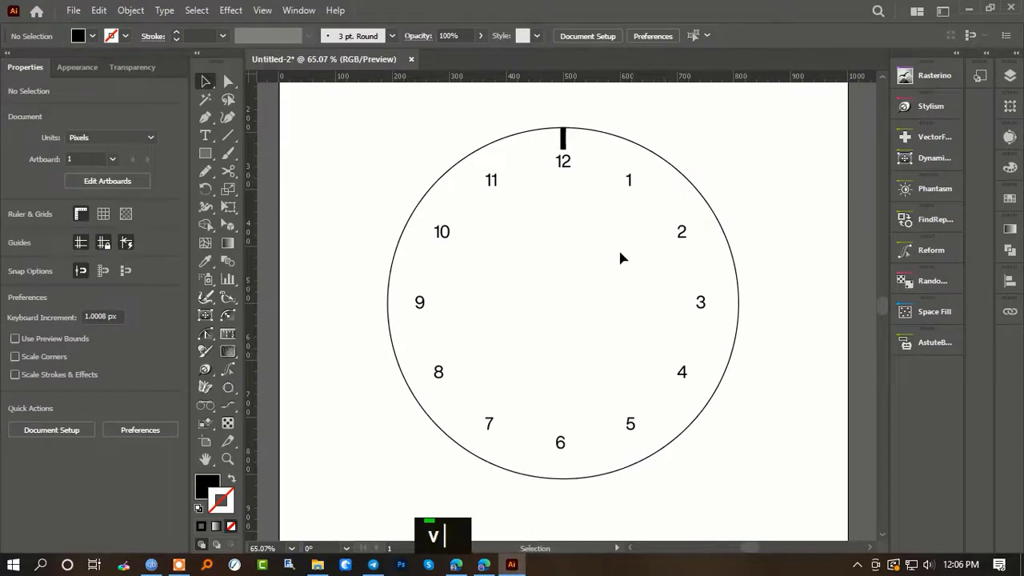
pyautogui.click(563, 144)
pyautogui.hotkey('ctrl', 'z')
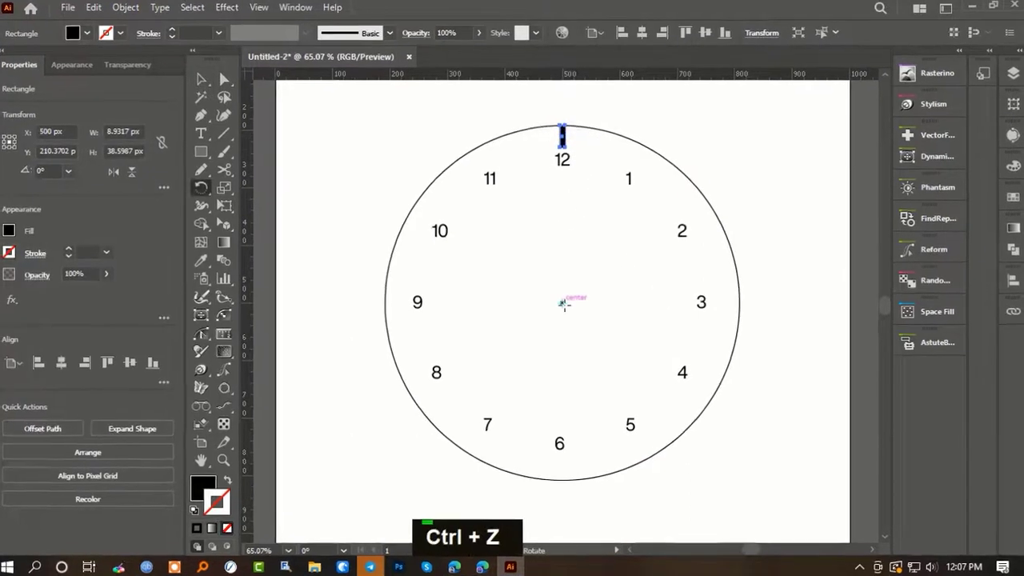
pyautogui.press('r')
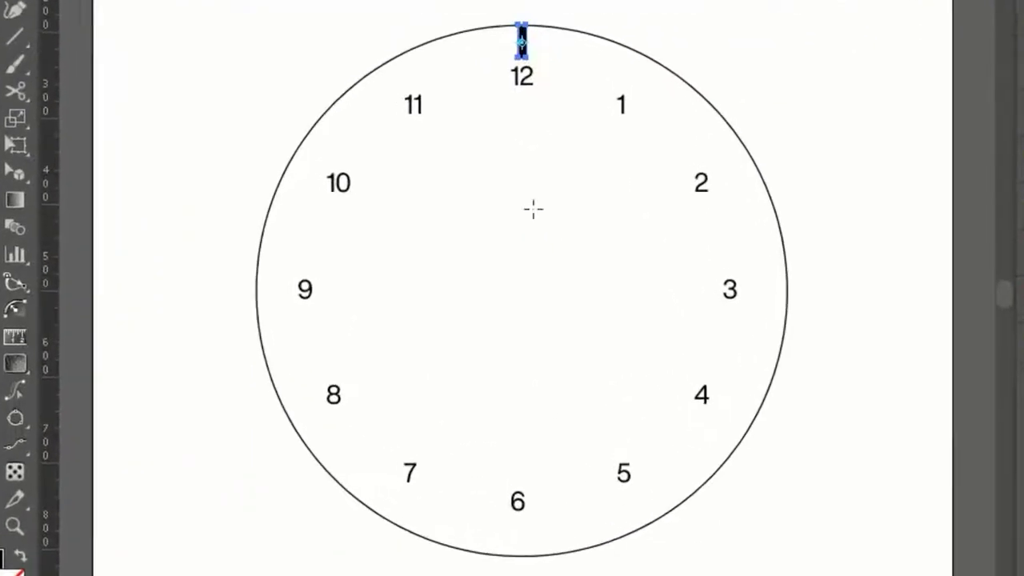
pyautogui.keyDown('alt'); pyautogui.click(530, 293); pyautogui.keyUp('alt')
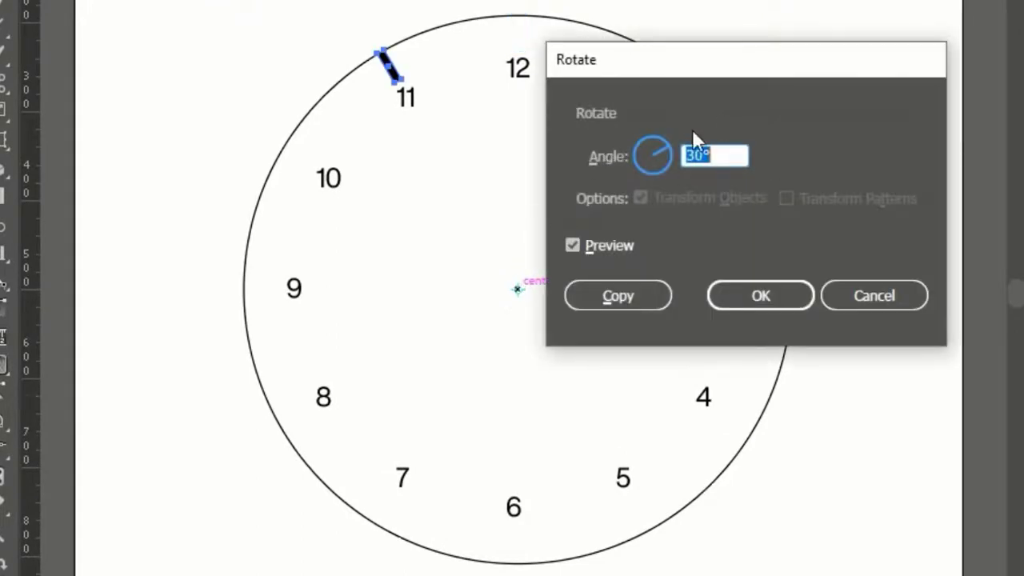
pyautogui.write('360/12')
pyautogui.press('Return')
# - Repeat the 30° rotated copy around the circle until every hour from 1 to 12 has a thick tick mark
pyautogui.hotkey('ctrl', 'd')
pyautogui.hotkey('ctrl', 'd')
pyautogui.hotkey('ctrl', 'd')
pyautogui.hotkey('ctrl', 'd')
pyautogui.hotkey('ctrl', 'd')
pyautogui.hotkey('ctrl', 'd')
pyautogui.hotkey('ctrl', 'd')
pyautogui.hotkey('ctrl', 'd')
pyautogui.hotkey('ctrl', 'd')
pyautogui.hotkey('ctrl', 'd')
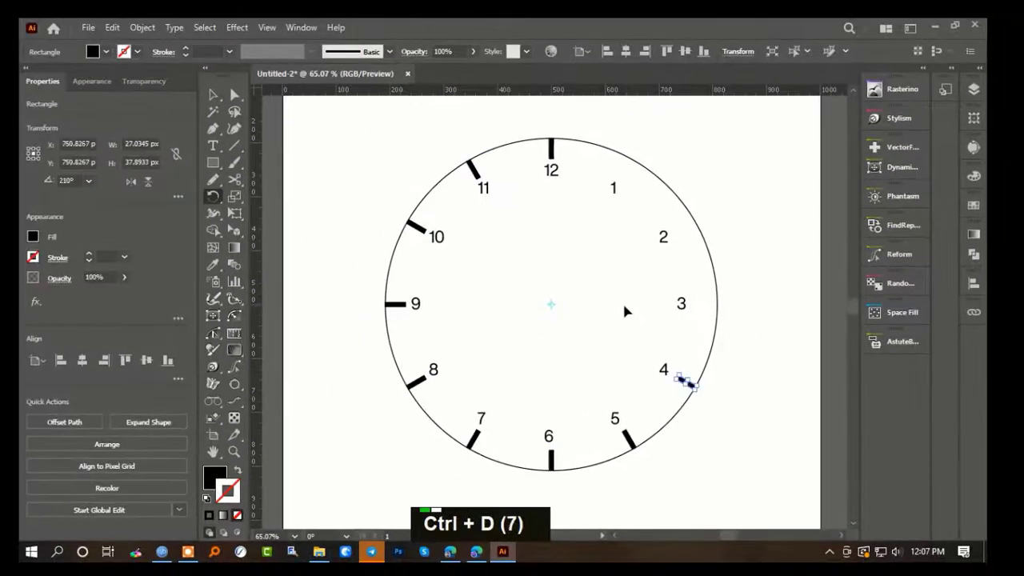
pyautogui.press('v')
pyautogui.click(661, 275)
pyautogui.moveTo(661, 275); pyautogui.dragTo(574, 357)
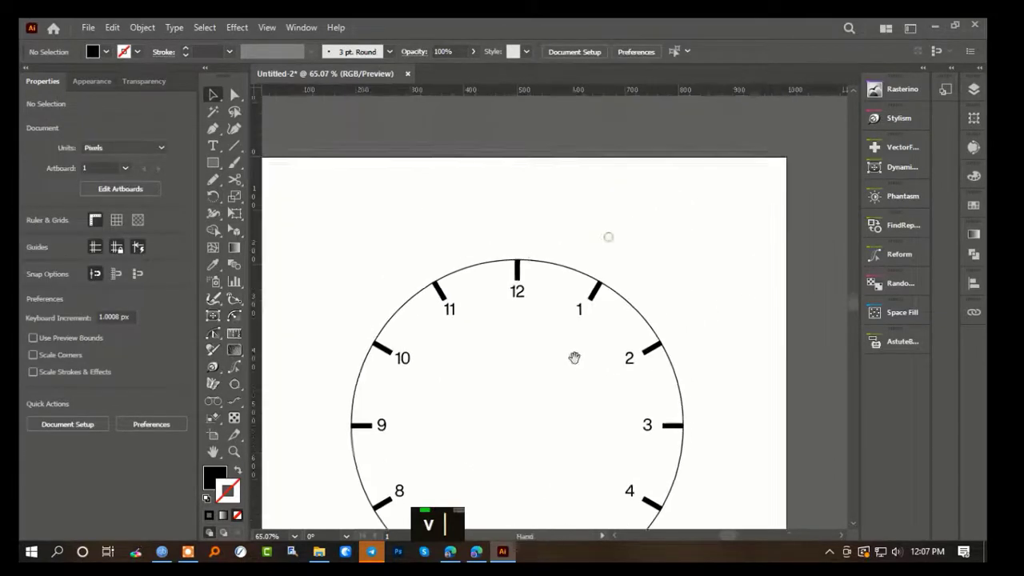
# - Draw a thin rectangle about 3 by 30 px over the 12 o'clock tick mark and centre it horizontally at X 500 px
pyautogui.keyDown('ctrl'); pyautogui.click(552, 294); pyautogui.keyUp('ctrl')
pyautogui.keyDown('ctrl'); pyautogui.click(552, 294); pyautogui.keyUp('ctrl')
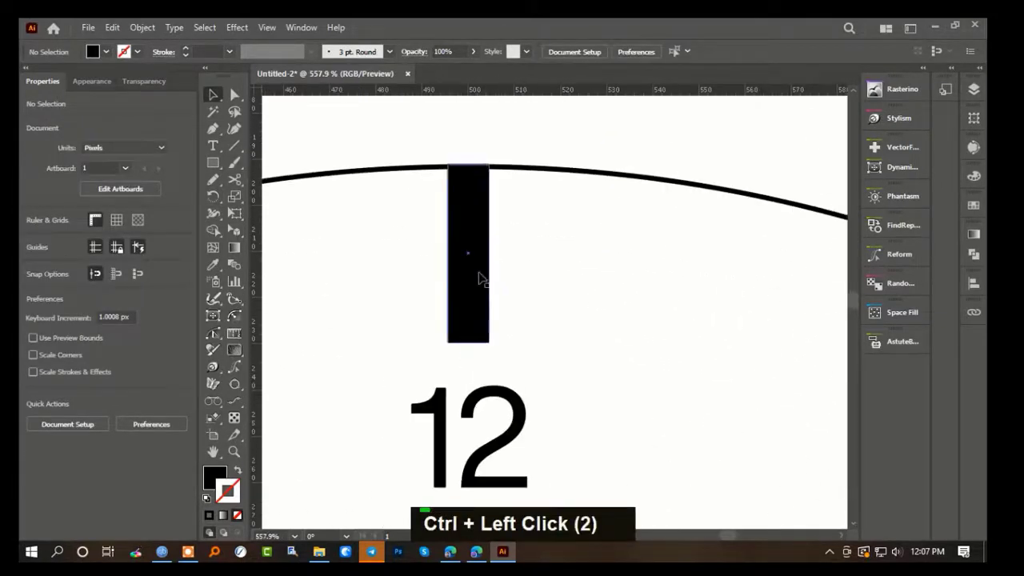
pyautogui.press('m')
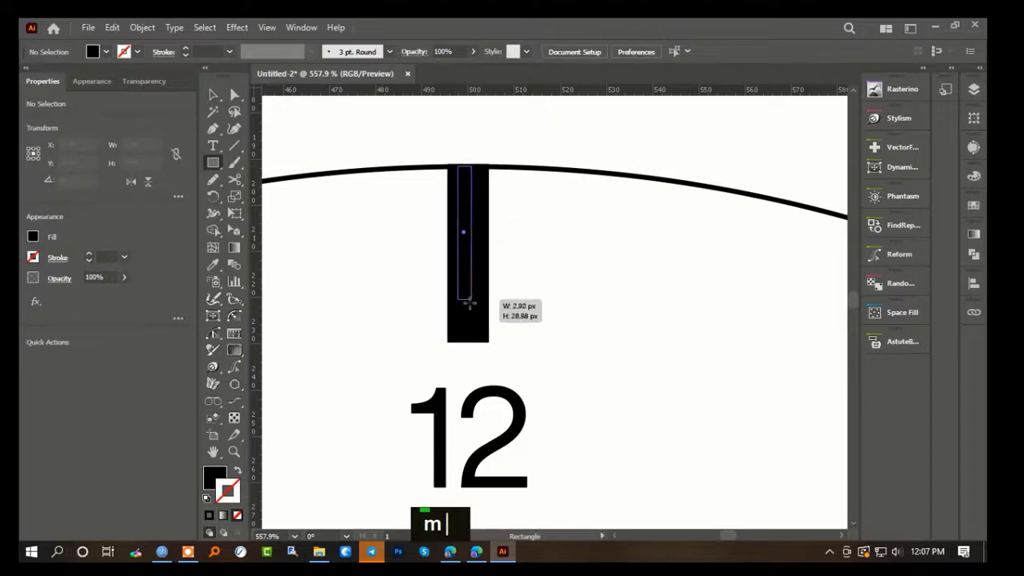
pyautogui.moveTo(470, 303); pyautogui.dragTo(469, 302)
pyautogui.press('v')
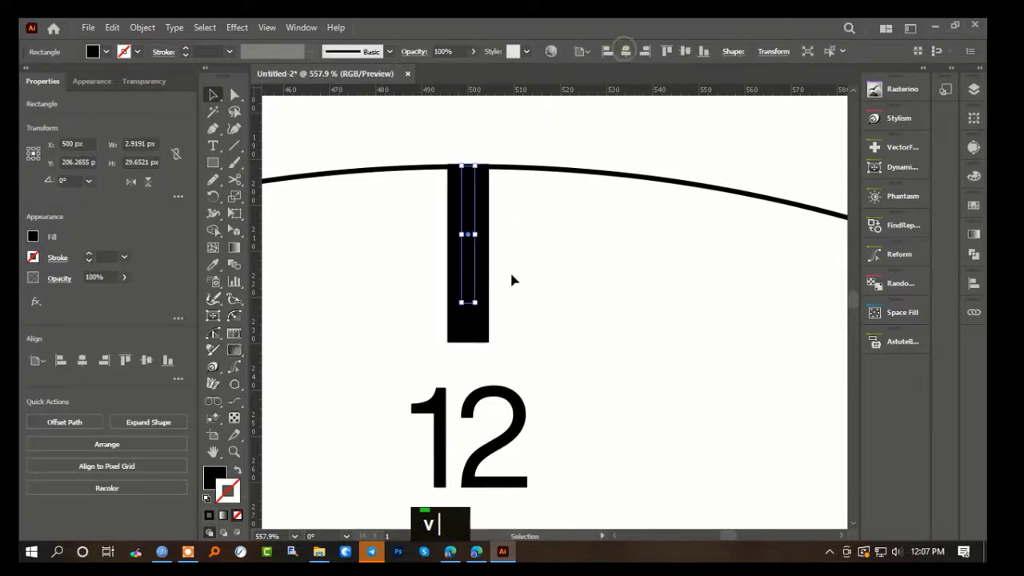
# - Rotate a copy of the thin tick mark about the circle's centre by 360/60 degrees
pyautogui.keyDown('ctrl'); pyautogui.click(418, 354); pyautogui.keyUp('ctrl')
pyautogui.keyDown('ctrl'); pyautogui.click(437, 327); pyautogui.keyUp('ctrl')
pyautogui.keyDown('ctrl'); pyautogui.click(530, 322); pyautogui.keyUp('ctrl')
pyautogui.press('r')
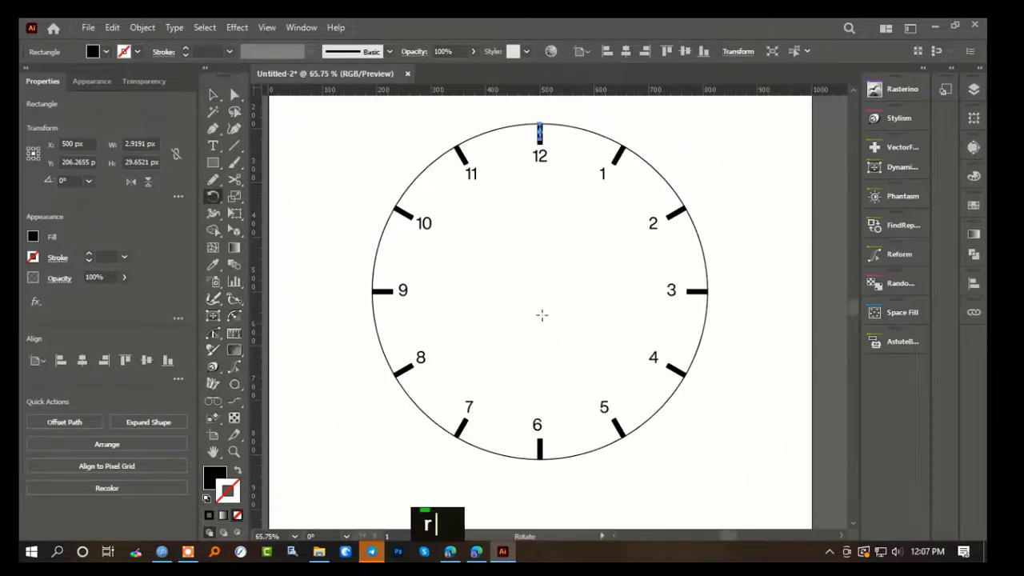
pyautogui.keyDown('alt'); pyautogui.click(540, 290); pyautogui.keyUp('alt')
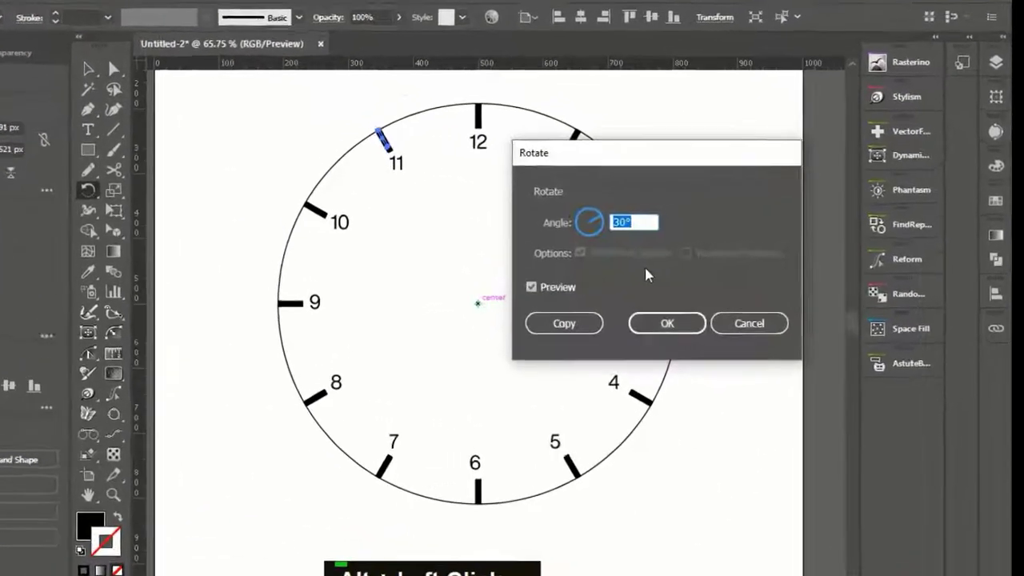
pyautogui.write('360/60')
pyautogui.click(448, 354)
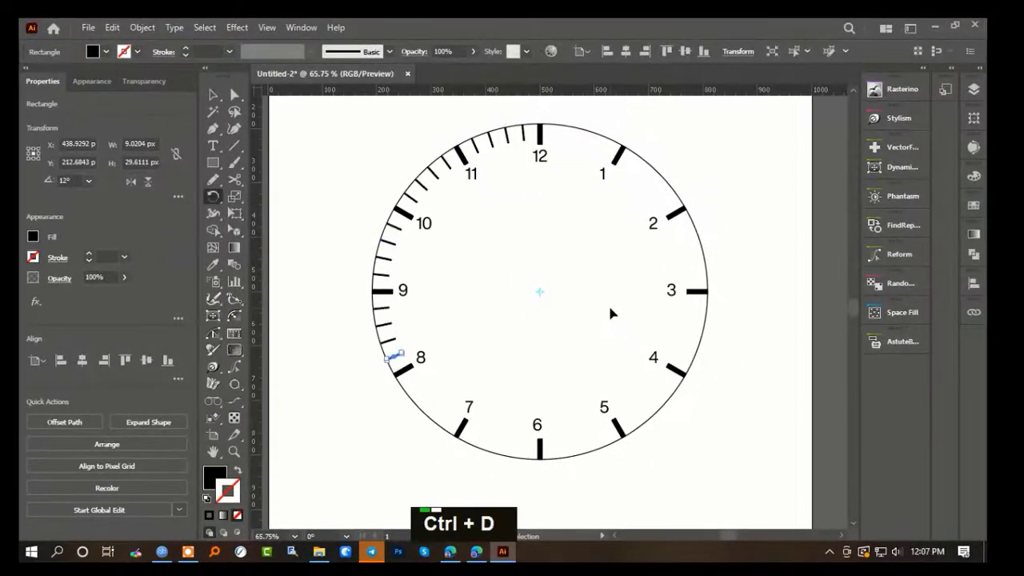
# - Repeat the 6° rotated copy of the thin tick mark until minute marks fill the whole circle
pyautogui.hotkey('ctrl', 'd')
pyautogui.hotkey('ctrl', 'd')
pyautogui.hotkey('ctrl', 'd')
pyautogui.hotkey('ctrl', 'd')
pyautogui.hotkey('ctrl', 'd')
pyautogui.hotkey('ctrl', 'd')
pyautogui.hotkey('ctrl', 'd')
pyautogui.hotkey('ctrl', 'd')
pyautogui.hotkey('ctrl', 'd')
pyautogui.hotkey('ctrl', 'd')
pyautogui.hotkey('ctrl', 'd')
pyautogui.hotkey('ctrl', 'd')
pyautogui.hotkey('ctrl', 'd')
pyautogui.hotkey('ctrl', 'd')
pyautogui.hotkey('ctrl', 'd')
pyautogui.hotkey('ctrl', 'd')
pyautogui.hotkey('ctrl', 'd')
pyautogui.hotkey('ctrl', 'd')
pyautogui.hotkey('ctrl', 'd')
pyautogui.hotkey('ctrl', 'd')
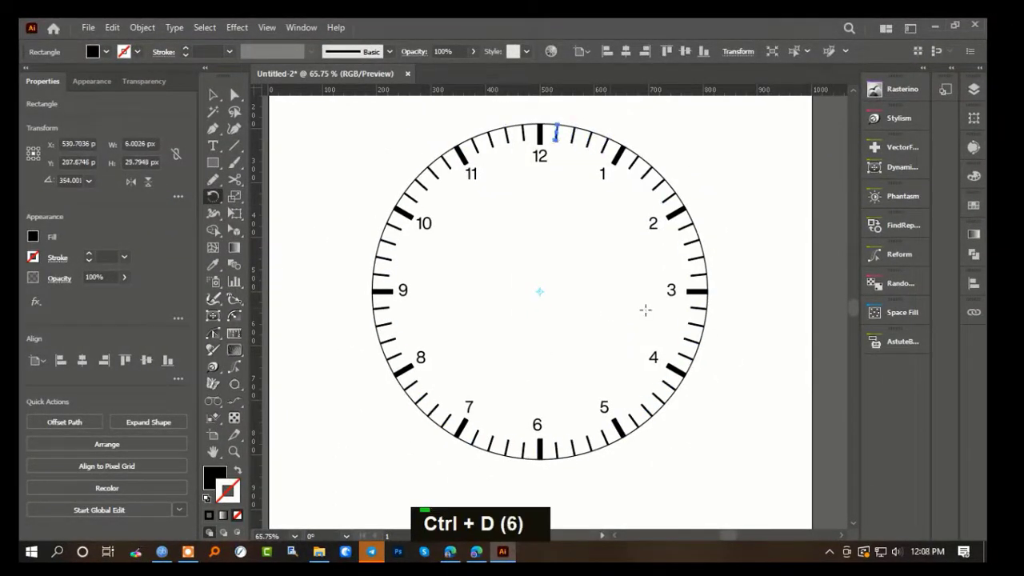
pyautogui.press('v')
pyautogui.click(729, 319)
pyautogui.press('space')
pyautogui.moveTo(650, 362); pyautogui.dragTo(624, 376)
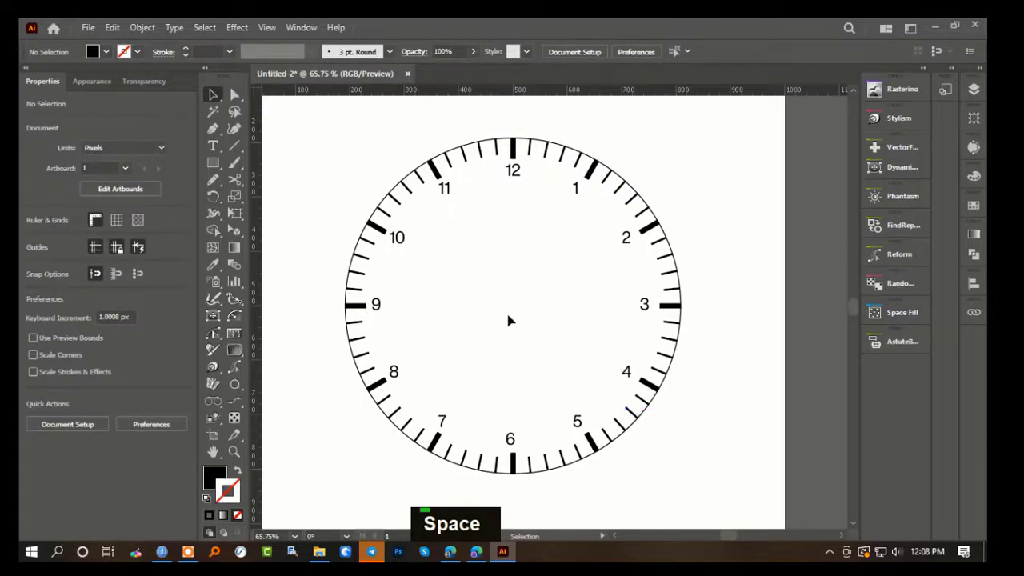
# - Draw a small filled black circle at the clock's centre and a 1 pt line from it toward the 2
pyautogui.press('l')
pyautogui.press('v')
pyautogui.moveTo(513, 311)
pyautogui.mouseDown()
pyautogui.moveTo(614, 238)
pyautogui.moveTo(591, 264)
pyautogui.mouseUp()
pyautogui.click(701, 304)
pyautogui.press('p')
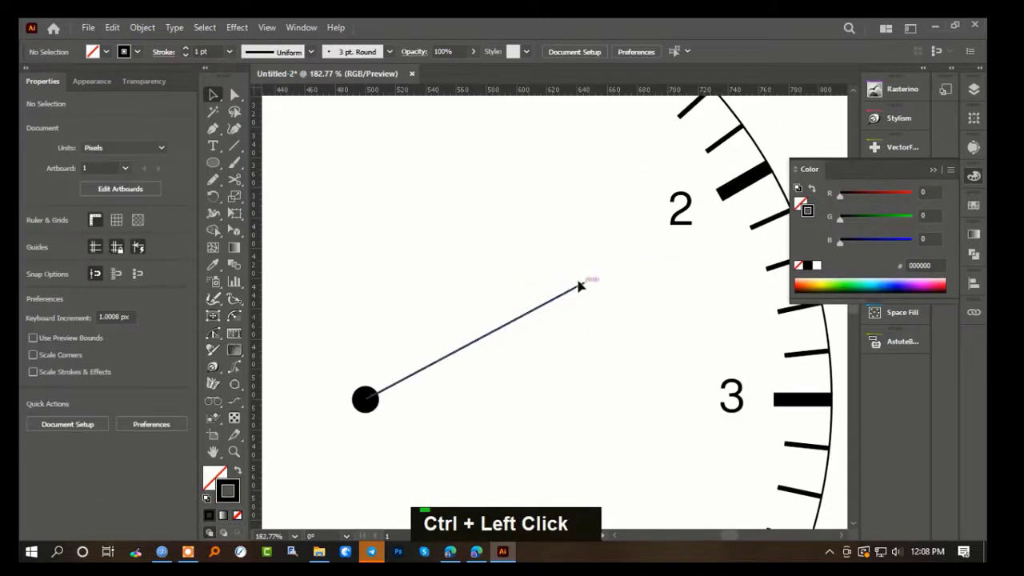
# - Taper the outer end of the clock hand line to a point with the Width tool
pyautogui.click(580, 285)
pyautogui.moveTo(602, 272); pyautogui.dragTo(832, 320)
pyautogui.hotkey('shift', 'w')
pyautogui.moveTo(510, 345); pyautogui.dragTo(841, 412)
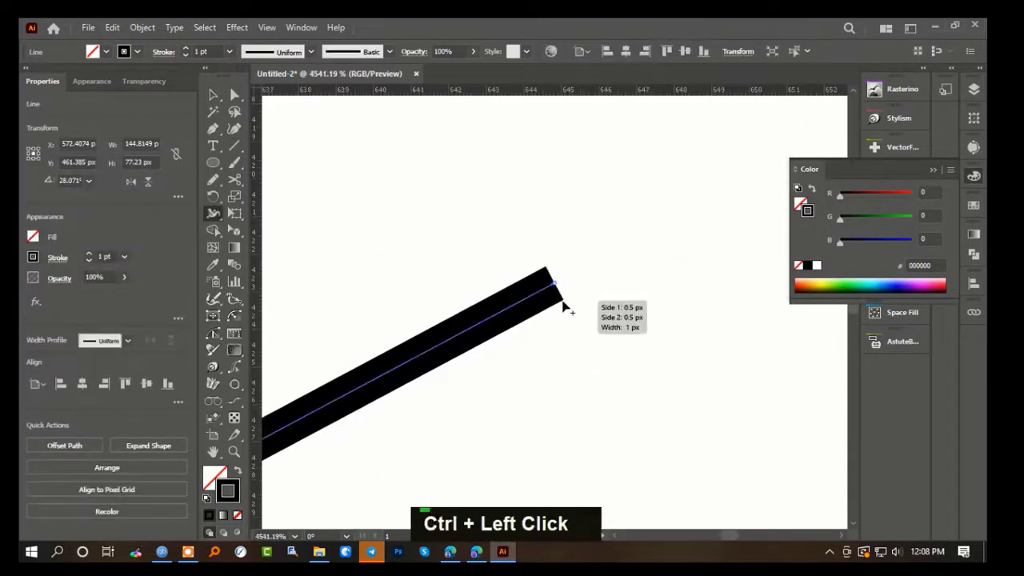
pyautogui.moveTo(562, 300); pyautogui.dragTo(554, 283)
# - Widen the hand's base at the centre dot to about 6 pt with the Width tool
pyautogui.moveTo(617, 302); pyautogui.dragTo(315, 375)
pyautogui.moveTo(276, 500); pyautogui.dragTo(570, 278)
pyautogui.moveTo(403, 325); pyautogui.dragTo(616, 340)
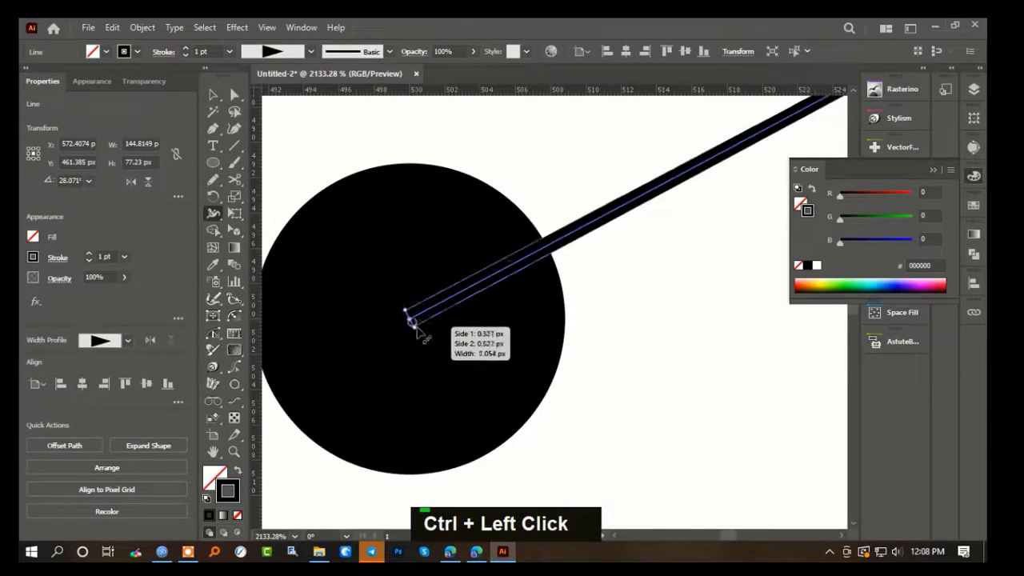
pyautogui.moveTo(421, 339); pyautogui.dragTo(423, 340)
pyautogui.moveTo(531, 357); pyautogui.dragTo(480, 376)
pyautogui.moveTo(528, 382)
pyautogui.mouseDown()
pyautogui.moveTo(566, 366)
pyautogui.moveTo(520, 388)
pyautogui.mouseUp()
pyautogui.moveTo(549, 396); pyautogui.dragTo(445, 409)
pyautogui.moveTo(464, 372); pyautogui.dragTo(520, 356)
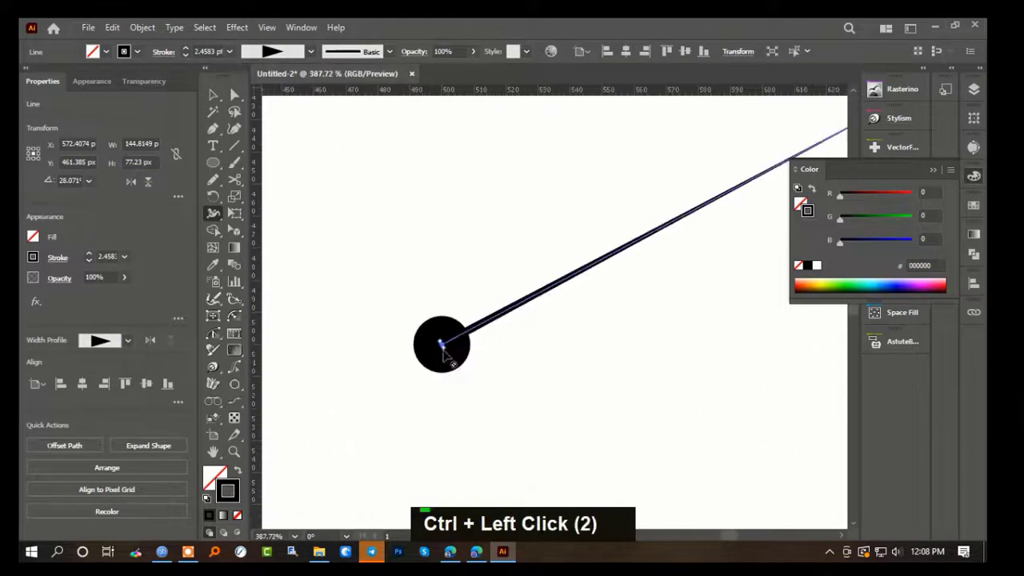
pyautogui.moveTo(450, 364); pyautogui.dragTo(464, 345)
pyautogui.moveTo(599, 336); pyautogui.dragTo(528, 368)
pyautogui.press('v')
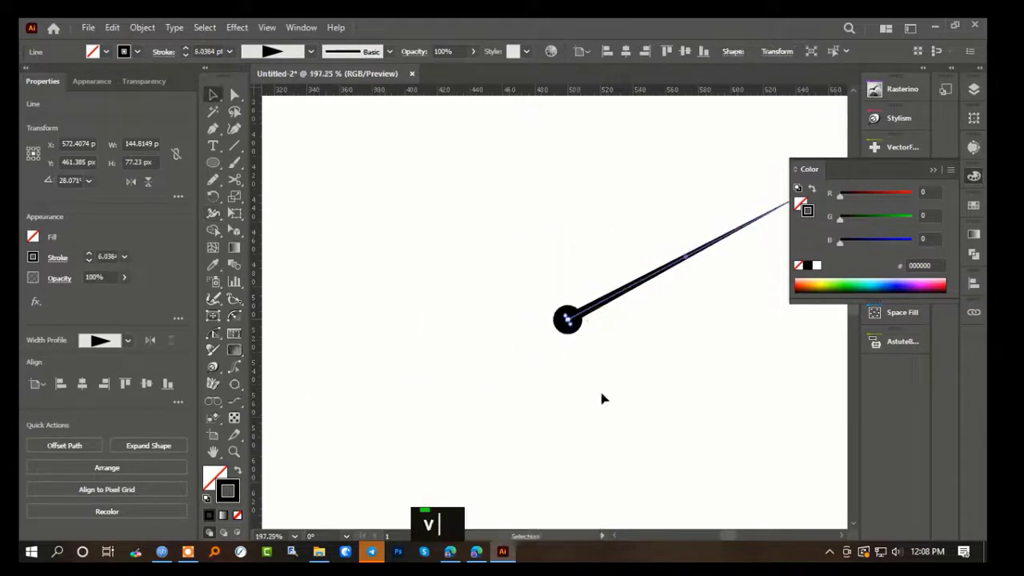
pyautogui.click(604, 398)
# - Reflect a copy of the clock hand across a vertical axis
pyautogui.moveTo(632, 360); pyautogui.dragTo(592, 376)
pyautogui.moveTo(704, 358)
pyautogui.mouseDown()
pyautogui.moveTo(592, 398)
pyautogui.moveTo(612, 395)
pyautogui.mouseUp()
pyautogui.click(536, 359)
pyautogui.rightClick(535, 362)
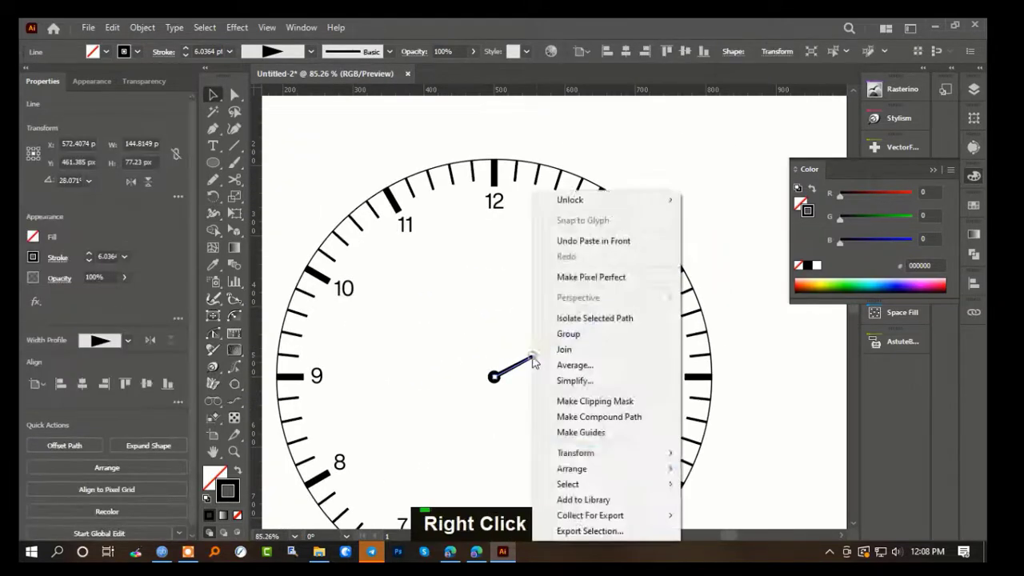
pyautogui.moveTo(584, 451)
pyautogui.click(743, 384)
pyautogui.click(454, 380)
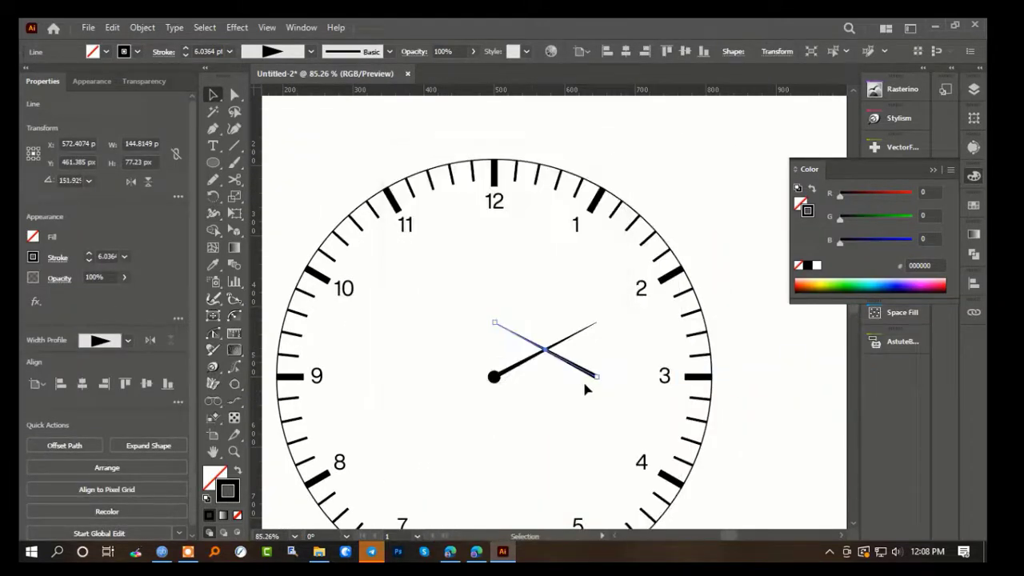
# - Move the mirrored hand's wide end onto the centre dot and lengthen its tip to just short of the 10
pyautogui.press('v')
pyautogui.moveTo(584, 370); pyautogui.dragTo(484, 386)
pyautogui.press('a')
pyautogui.moveTo(403, 330); pyautogui.dragTo(363, 300)
pyautogui.click(531, 401)
pyautogui.press('v')
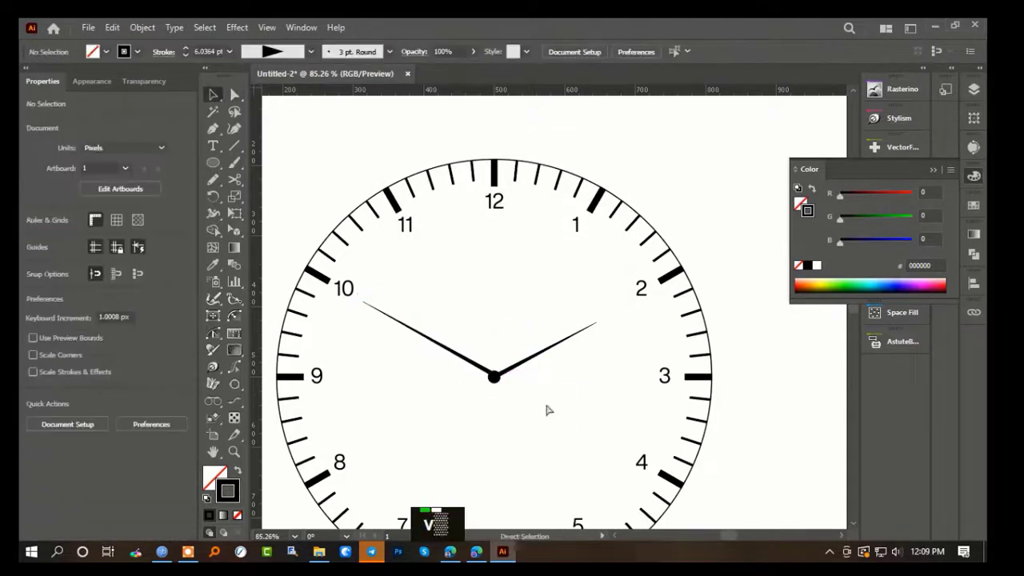
# - Rotate the shorter hand pointing toward the 2 by 4° about the clock's centre
pyautogui.keyDown('ctrl'); pyautogui.click(544, 399); pyautogui.keyUp('ctrl')
pyautogui.click(514, 348)
pyautogui.press('r')
pyautogui.keyDown('alt'); pyautogui.click(473, 367); pyautogui.keyUp('alt')
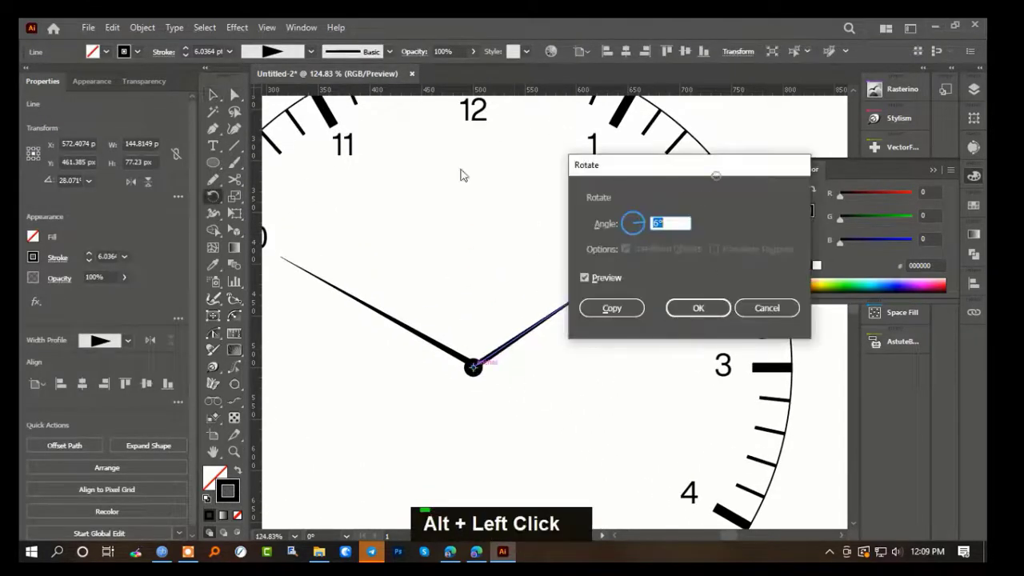
pyautogui.moveTo(682, 161); pyautogui.dragTo(348, 132)
pyautogui.press('Down')
pyautogui.press('Down')
pyautogui.press('Down')
pyautogui.press('Down')
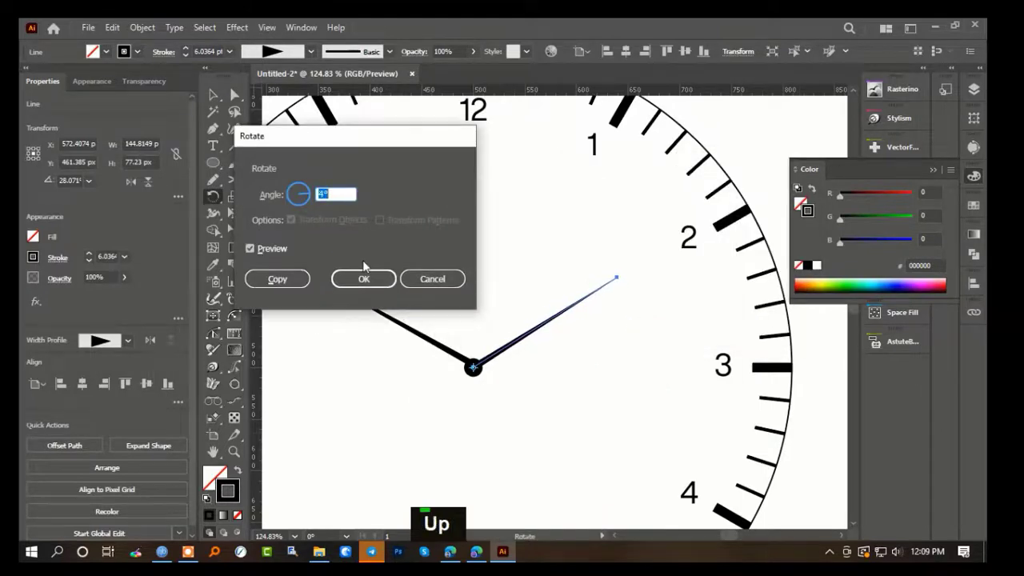
pyautogui.click(364, 277)
pyautogui.press('v')
pyautogui.click(556, 405)
# - Select the whole clock, expand its appearance and expand its numbers into outlines
pyautogui.moveTo(672, 307); pyautogui.dragTo(589, 313)
pyautogui.moveTo(461, 150); pyautogui.dragTo(728, 420)
pyautogui.moveTo(728, 355); pyautogui.dragTo(672, 391)
pyautogui.hotkey('ctrl', '2')
pyautogui.hotkey('ctrl', 'alt', '2')
pyautogui.click(143, 27)
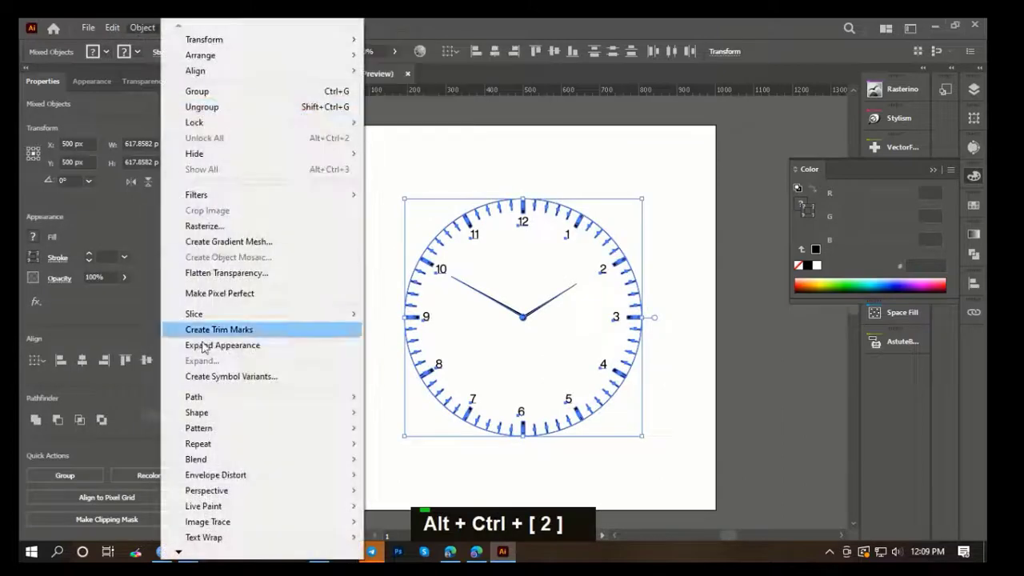
pyautogui.click(228, 345)
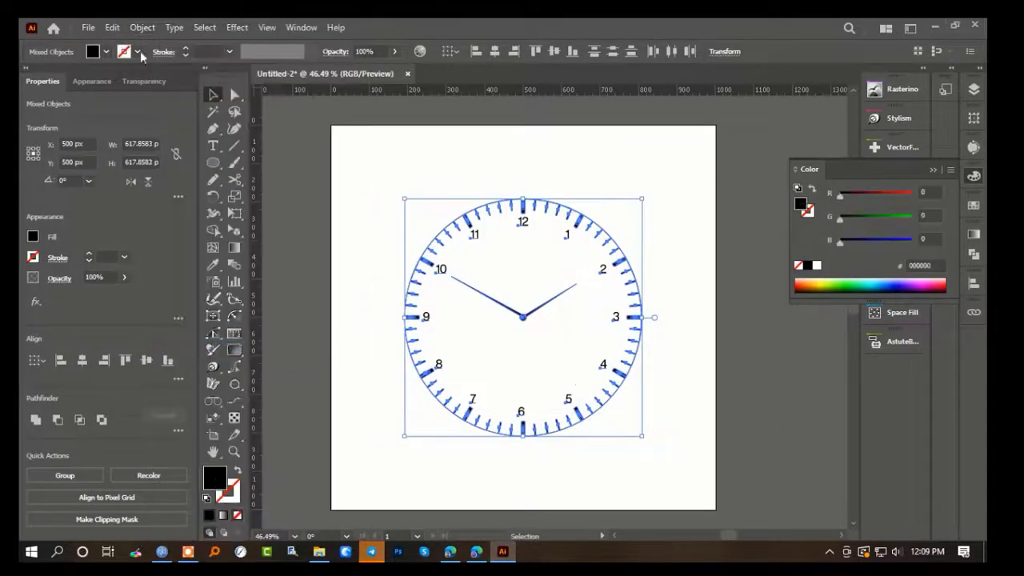
pyautogui.click(142, 27)
pyautogui.click(220, 361)
pyautogui.click(469, 365)
# - Set the fill of the whole expanded clock to dark grey 191919
pyautogui.moveTo(381, 188); pyautogui.dragTo(669, 445)
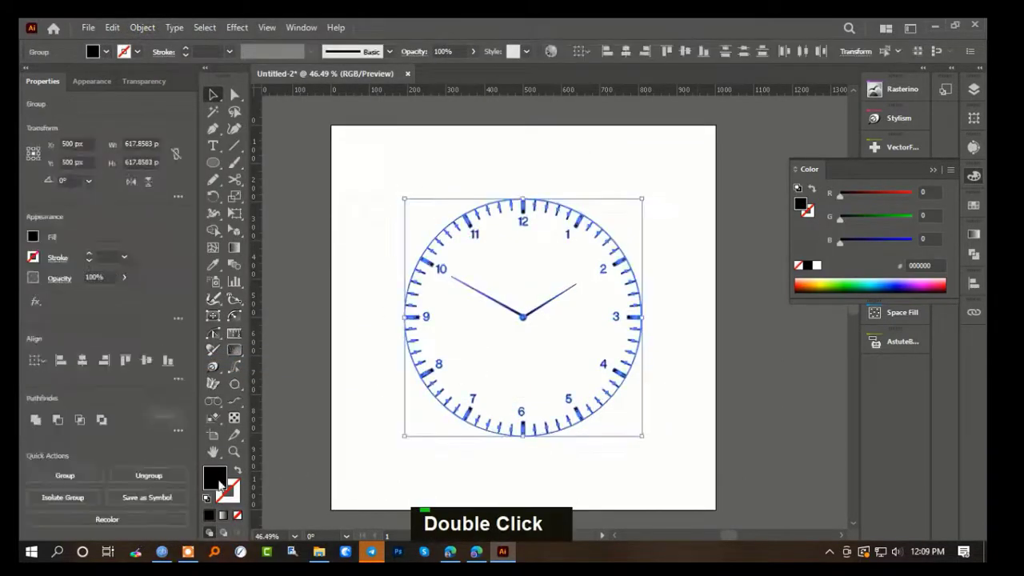
pyautogui.doubleClick(221, 484)
pyautogui.click(407, 206)
pyautogui.click(678, 420)
pyautogui.keyDown('ctrl'); pyautogui.click(692, 340); pyautogui.keyUp('ctrl')
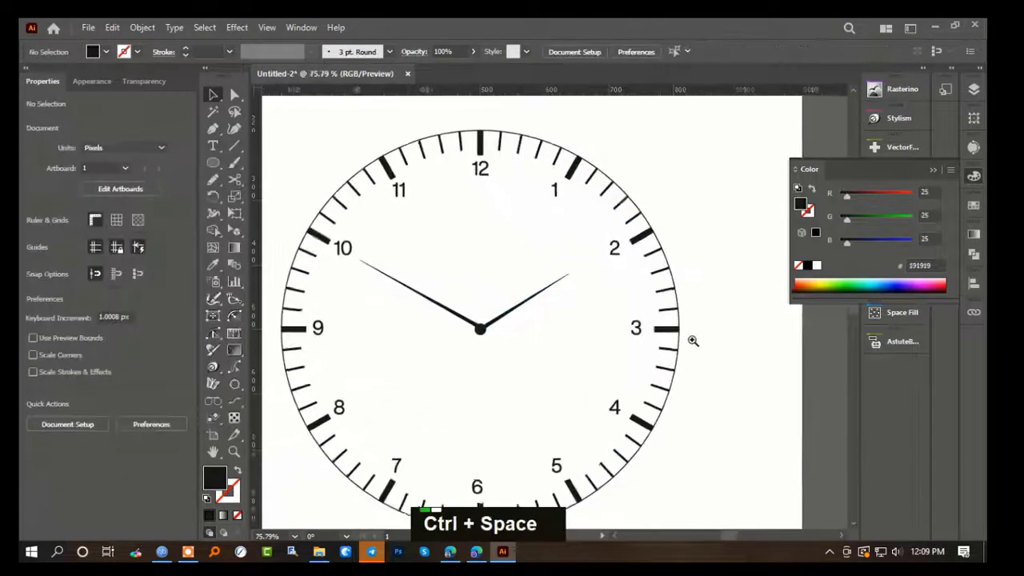
pyautogui.moveTo(692, 340); pyautogui.dragTo(530, 291)
pyautogui.click(465, 251)
pyautogui.click(560, 294)
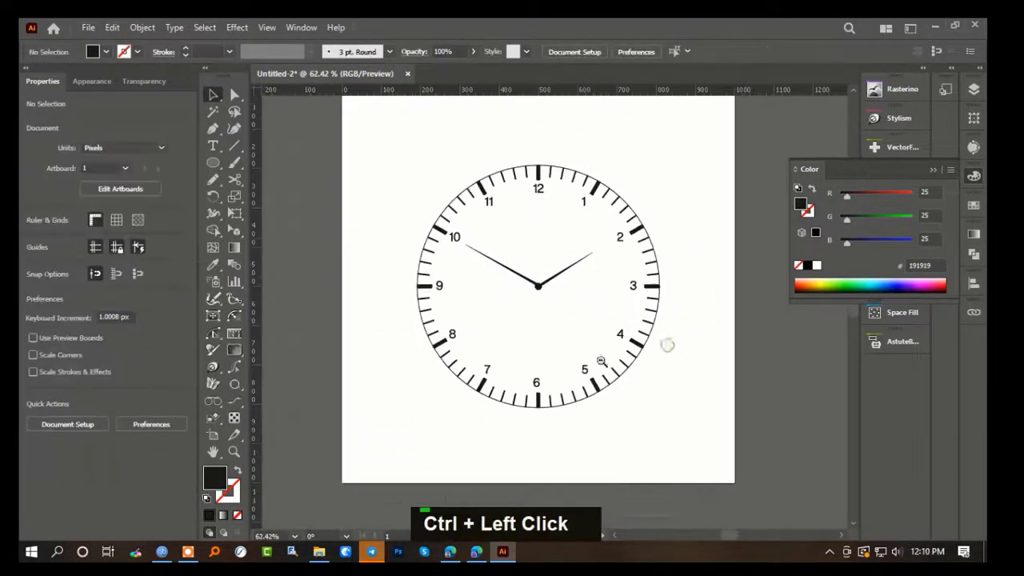